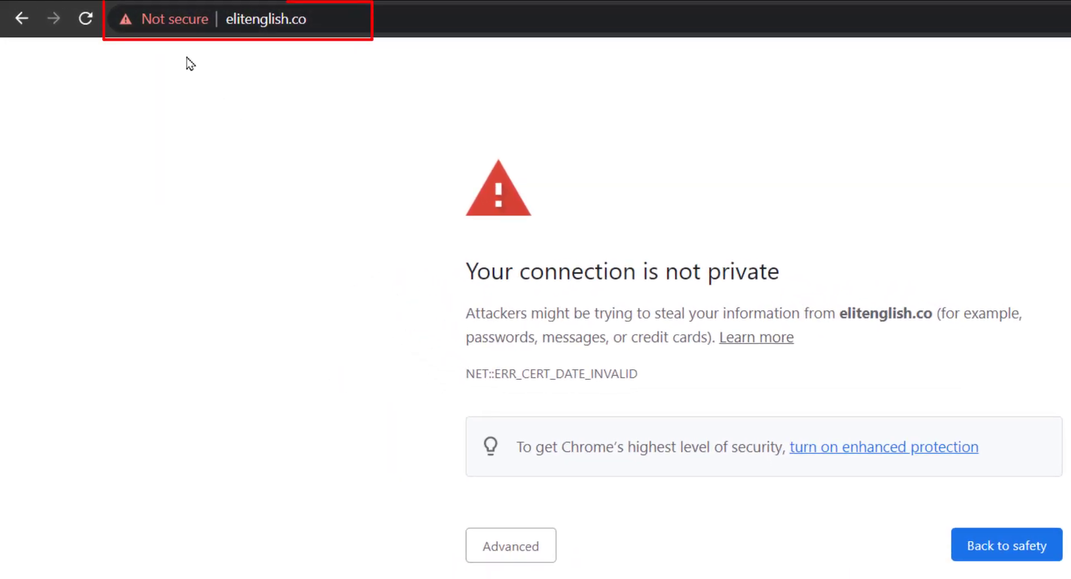
Check elitenglish.co's connection details and reveal that its certificate expired 6 days ago
{"action": "left_click", "coordinate": [172, 20]}
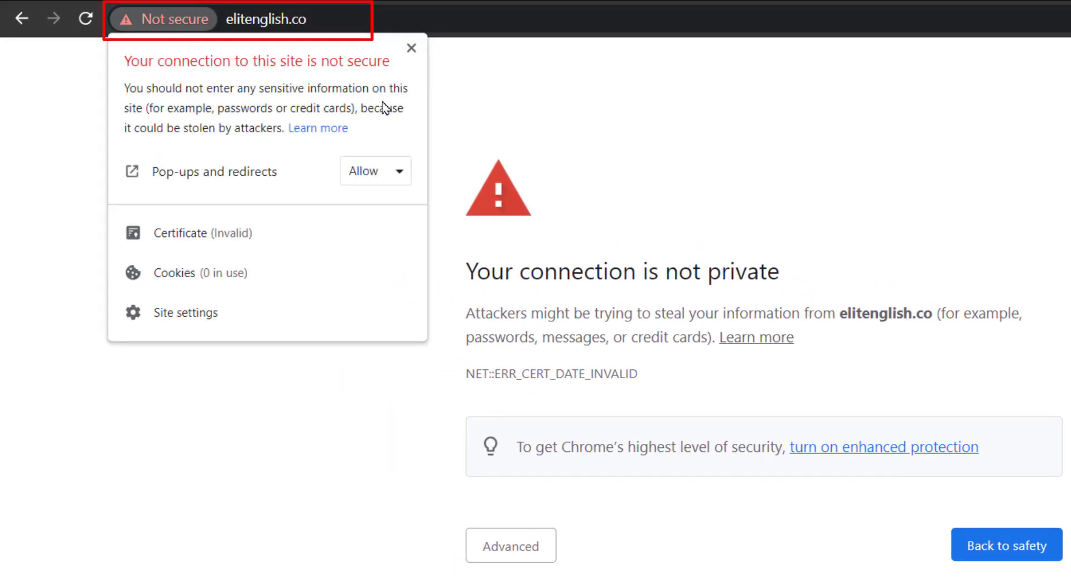
{"action": "left_click", "coordinate": [496, 95]}
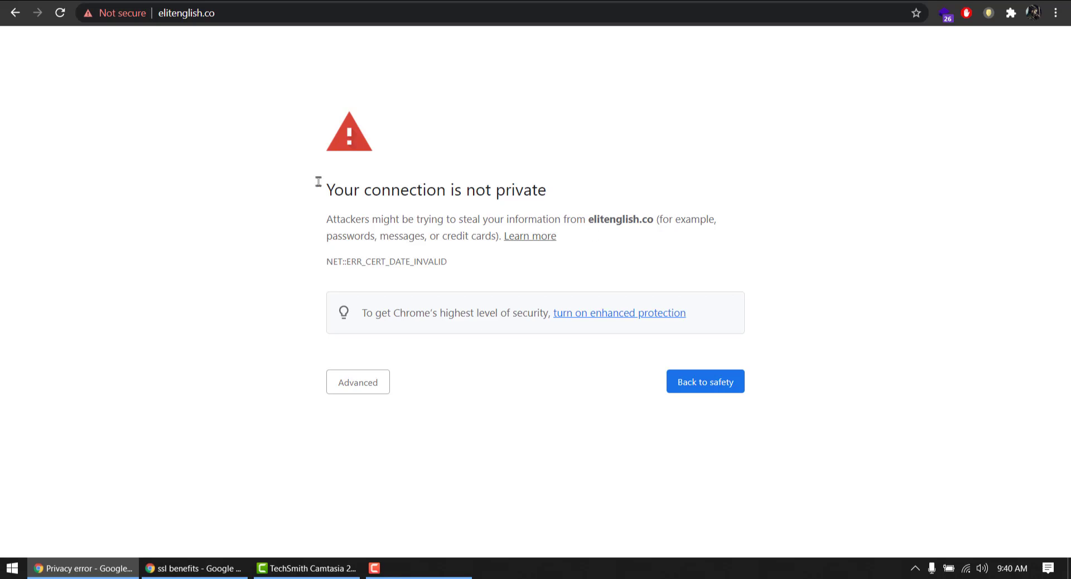
{"action": "left_click", "coordinate": [350, 389]}
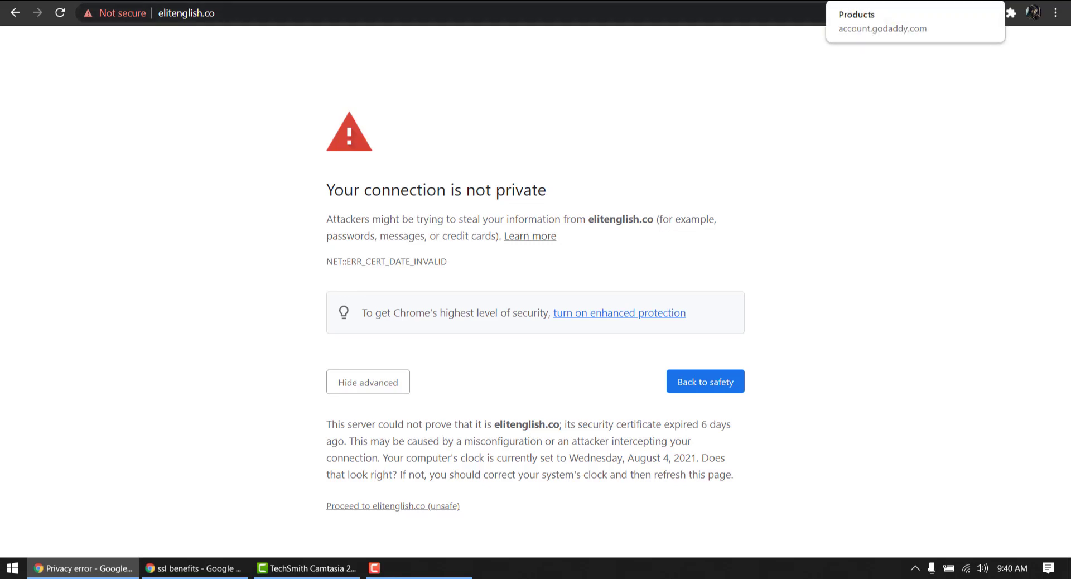
Compare it with the valid certificate on the GoDaddy account page
{"action": "left_click", "coordinate": [870, 1]}
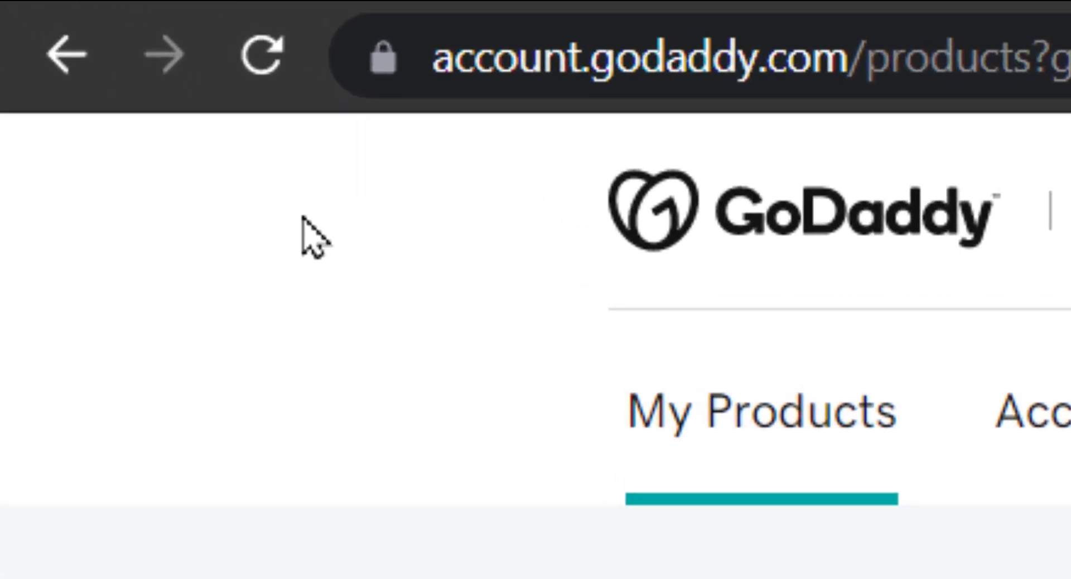
{"action": "left_click", "coordinate": [382, 73]}
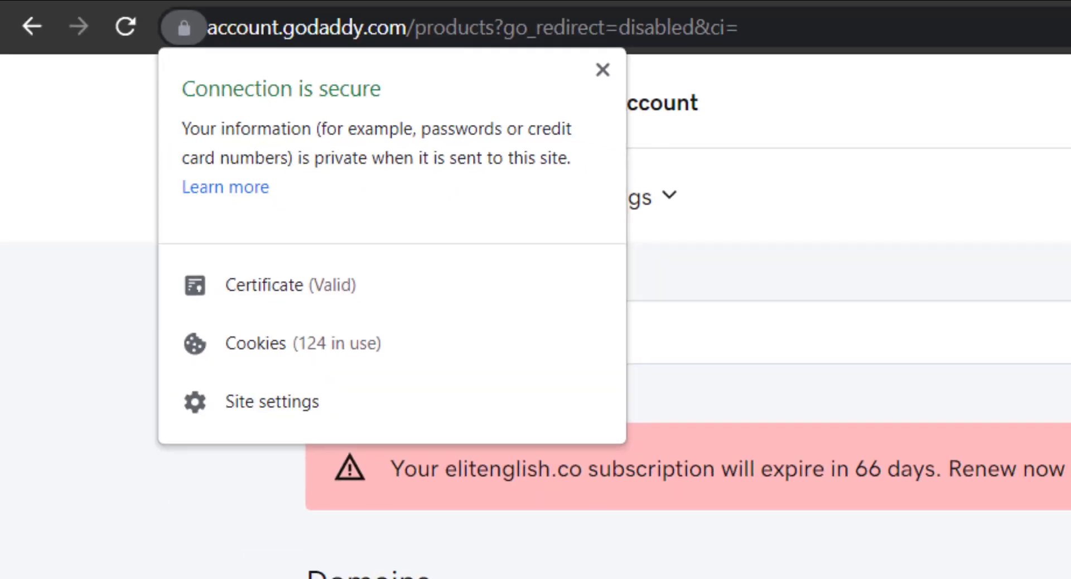
{"action": "left_click", "coordinate": [563, 196]}
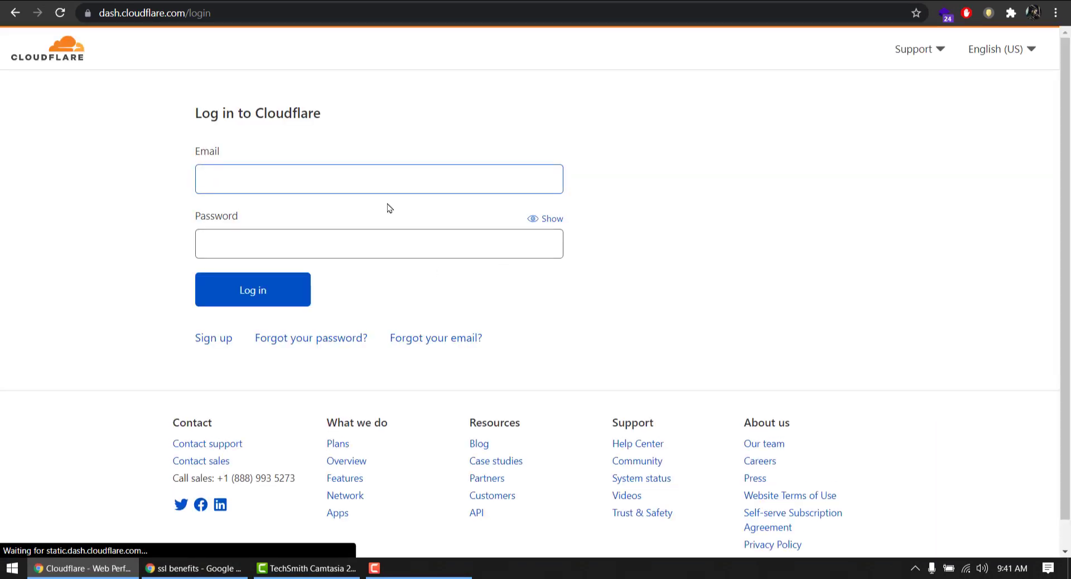
Log in to Cloudflare with the saved account credentials
{"action": "left_click", "coordinate": [388, 184]}
{"action": "left_click", "coordinate": [262, 215]}
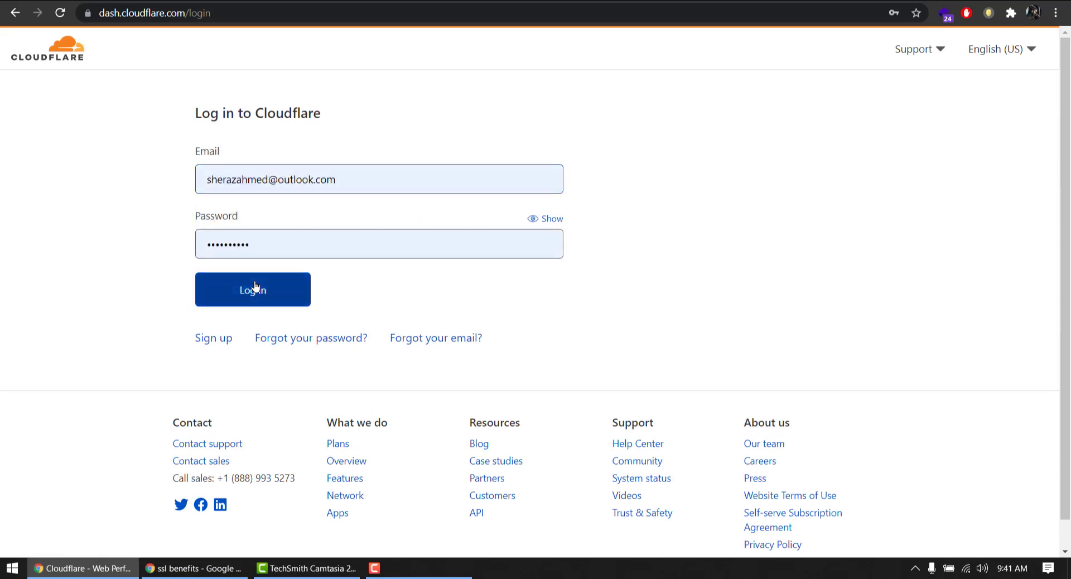
{"action": "left_click", "coordinate": [255, 286]}
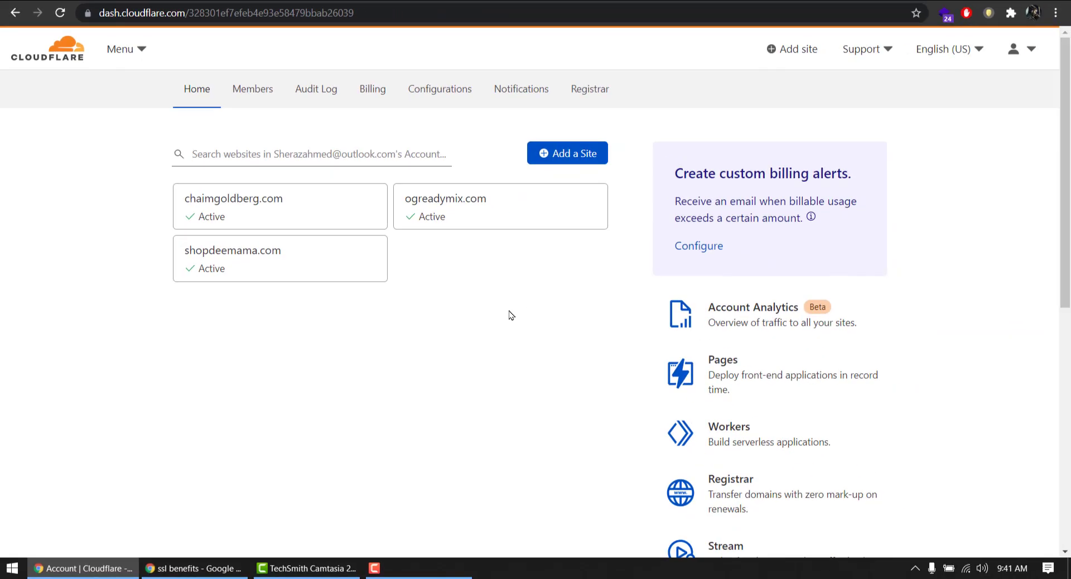
Copy the domain elitenglish.co from the error page's address bar
{"action": "left_click", "coordinate": [864, 1]}
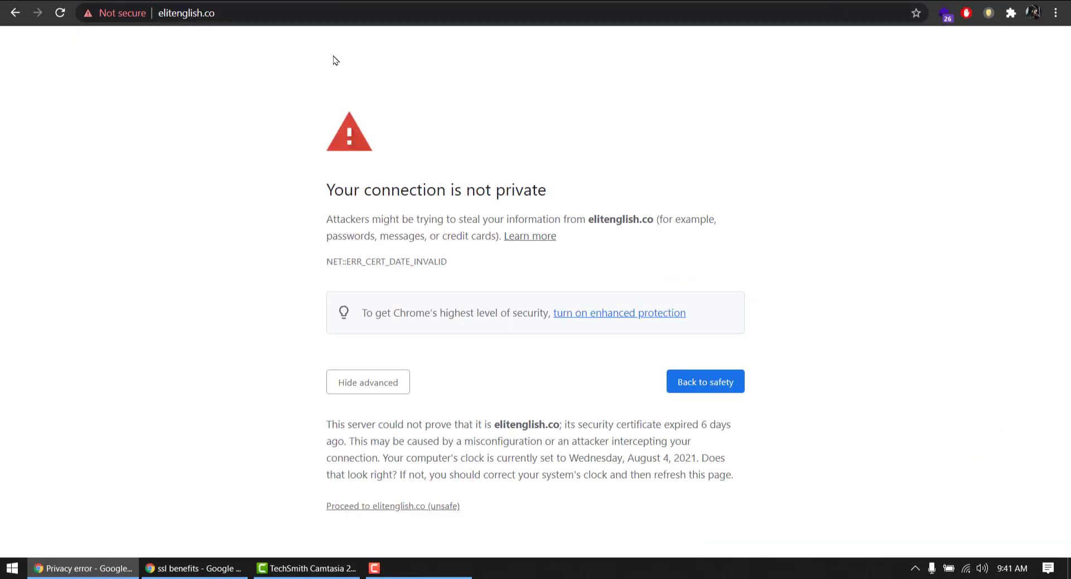
{"action": "left_click", "coordinate": [229, 16]}
{"action": "left_click", "coordinate": [266, 7]}
{"action": "left_click_drag", "start_coordinate": [265, 7], "coordinate": [232, 7]}
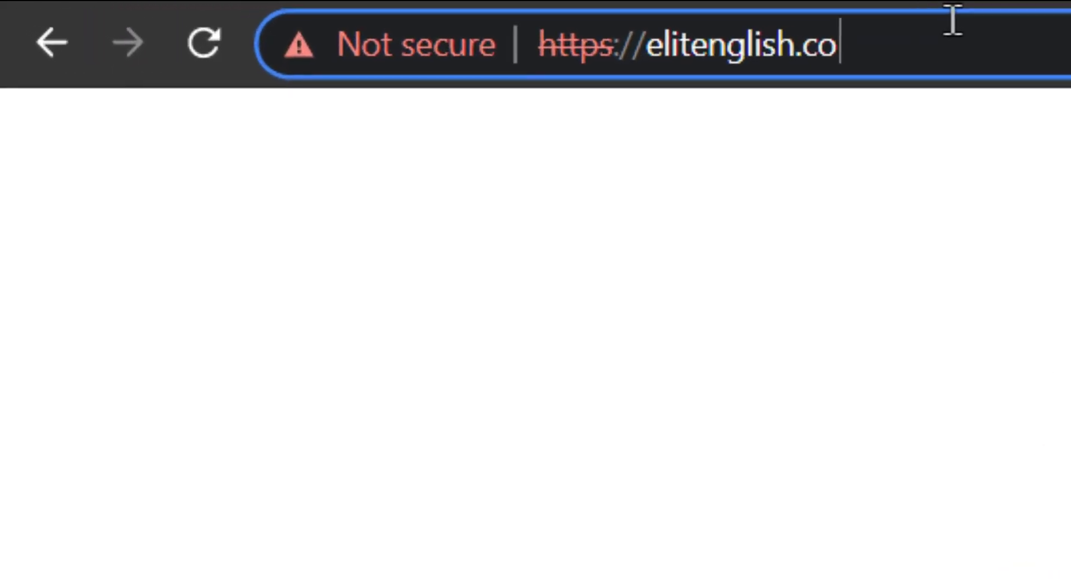
{"action": "left_click_drag", "start_coordinate": [798, 31], "coordinate": [659, 57]}
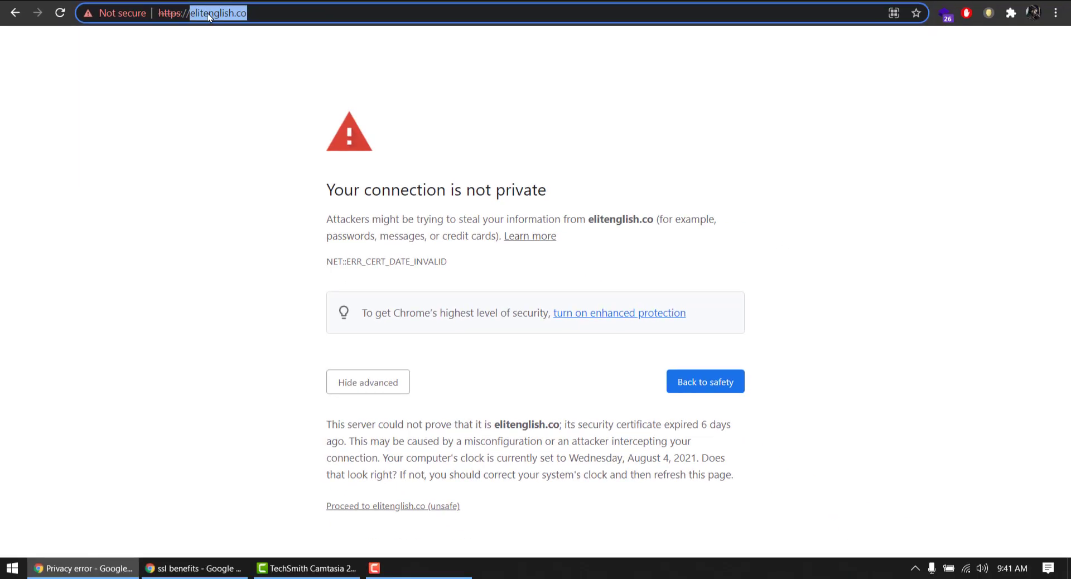
{"action": "right_click", "coordinate": [661, 49]}
{"action": "left_click", "coordinate": [251, 92]}
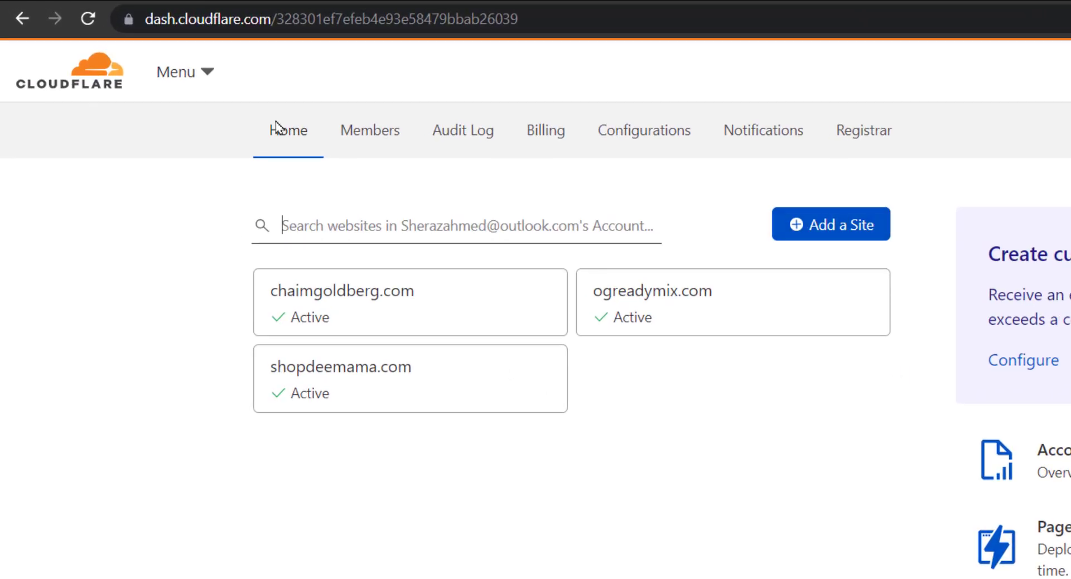
Add elitenglish.co as a new site in Cloudflare
{"action": "left_click", "coordinate": [839, 236]}
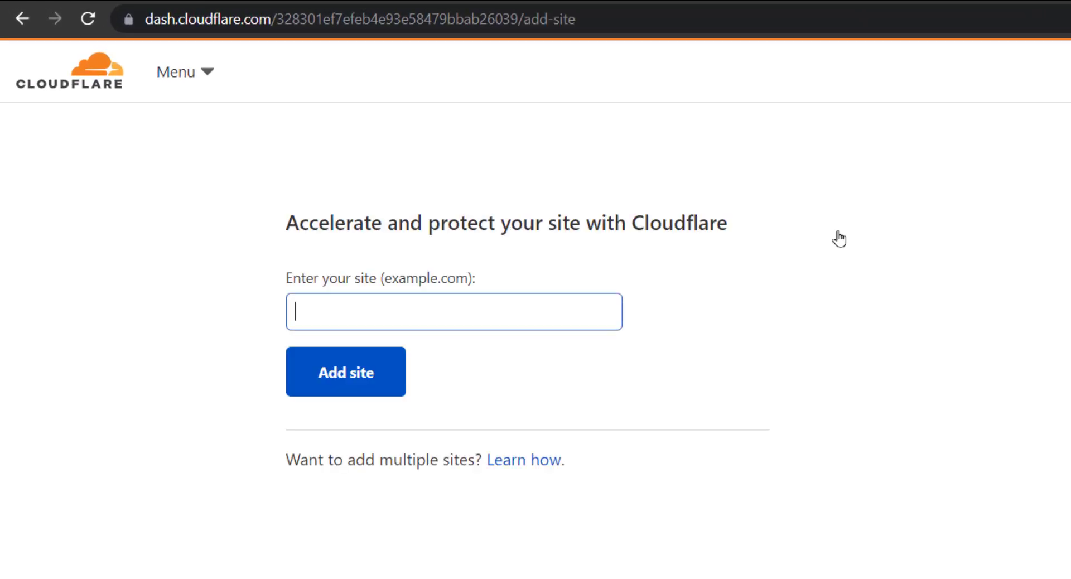
{"action": "right_click", "coordinate": [507, 313]}
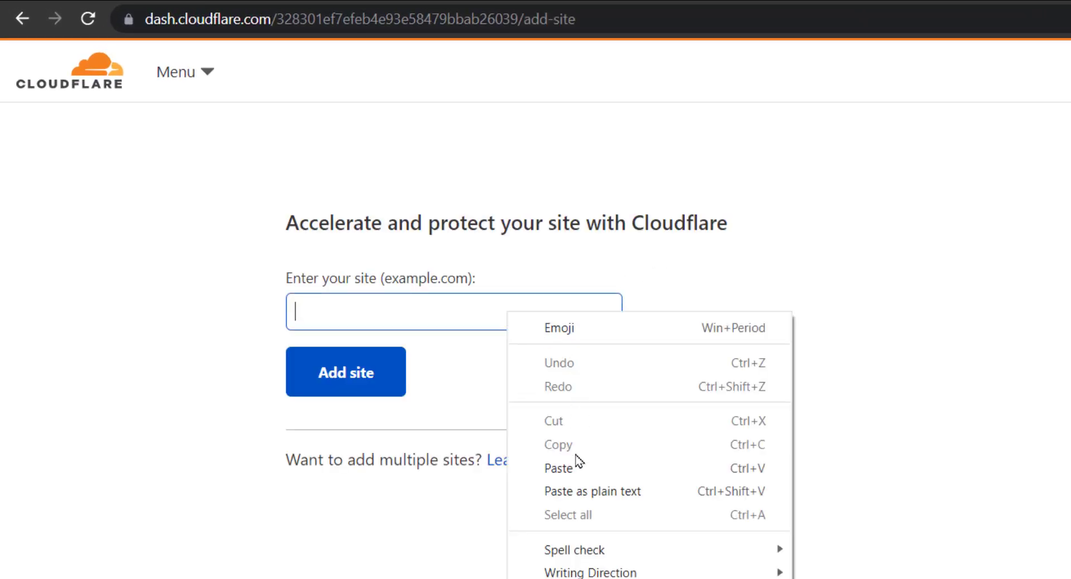
{"action": "left_click", "coordinate": [576, 469]}
{"action": "left_click", "coordinate": [366, 381]}
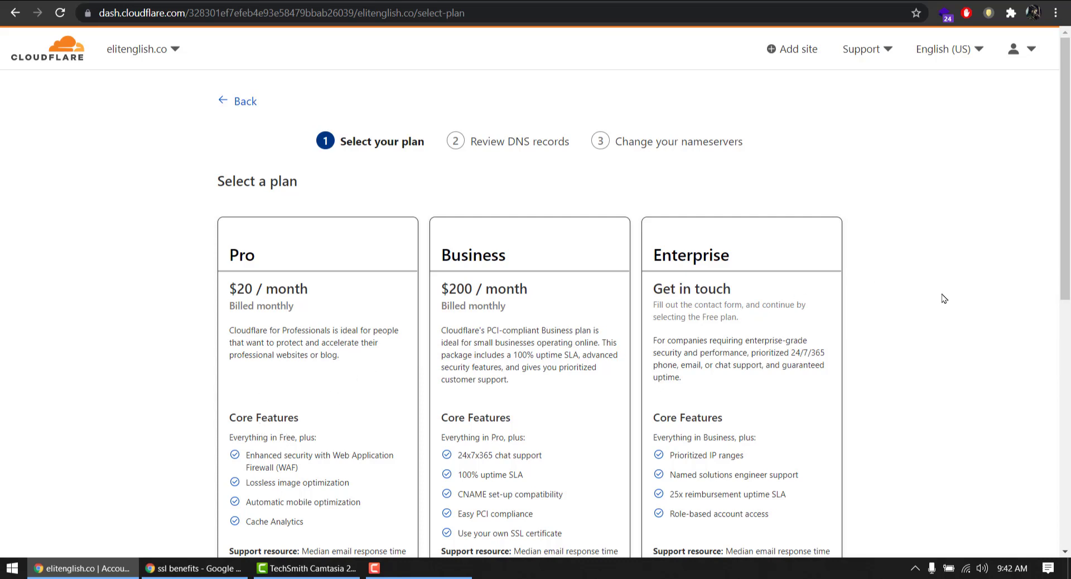
Pick the Free $0 plan for elitenglish.co and continue to the DNS records
{"action": "left_click_drag", "start_coordinate": [1069, 157], "coordinate": [1069, 156]}
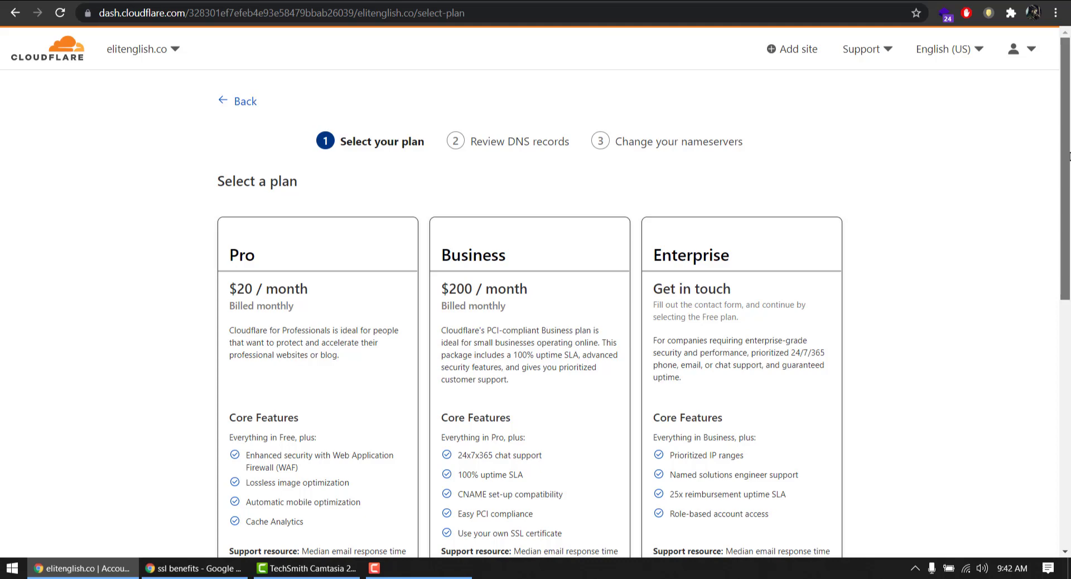
{"action": "left_click_drag", "start_coordinate": [1069, 157], "coordinate": [1026, 332]}
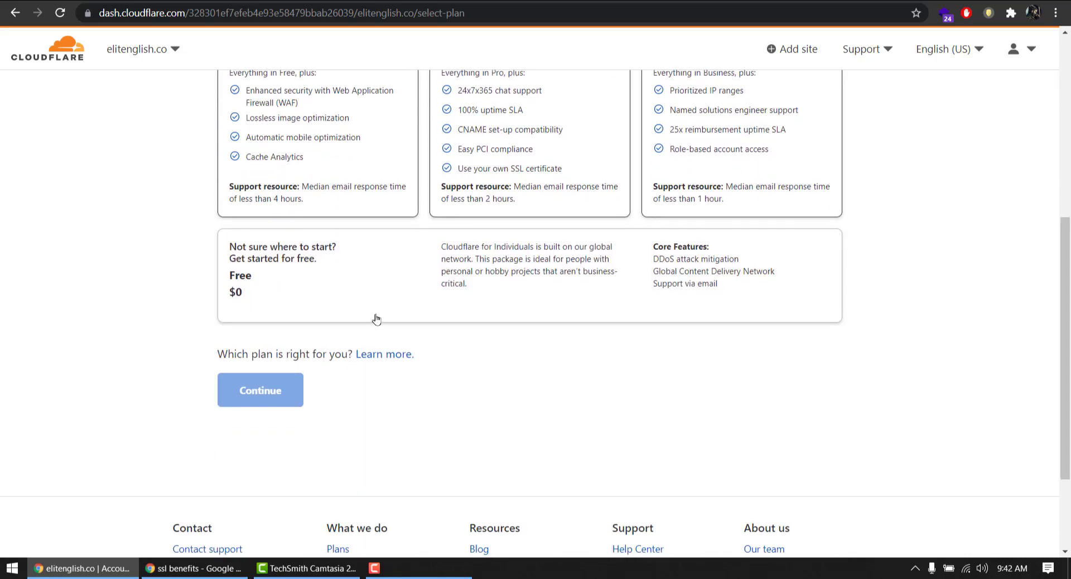
{"action": "left_click", "coordinate": [331, 293]}
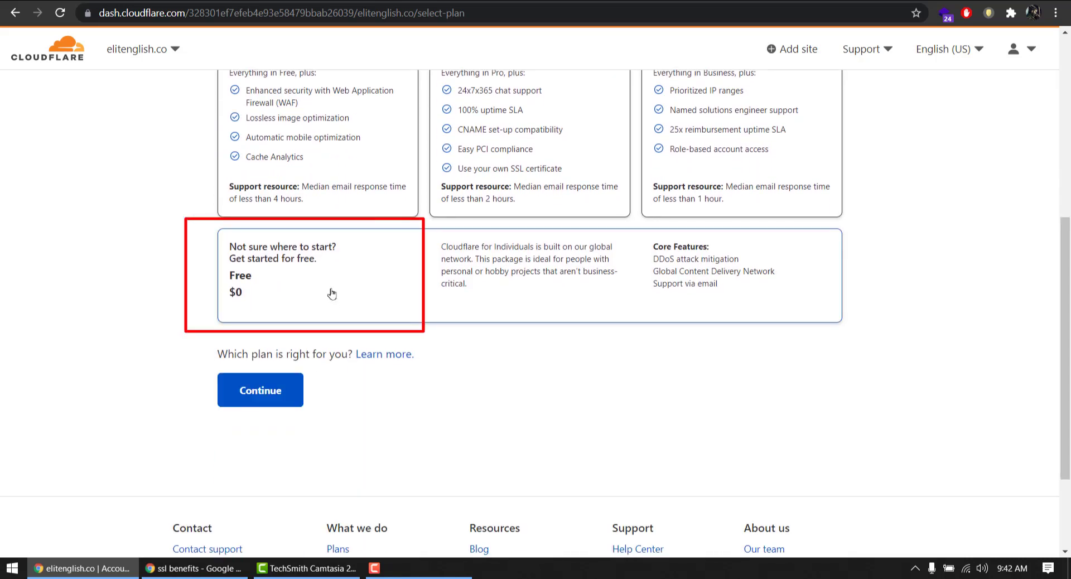
{"action": "left_click", "coordinate": [259, 390]}
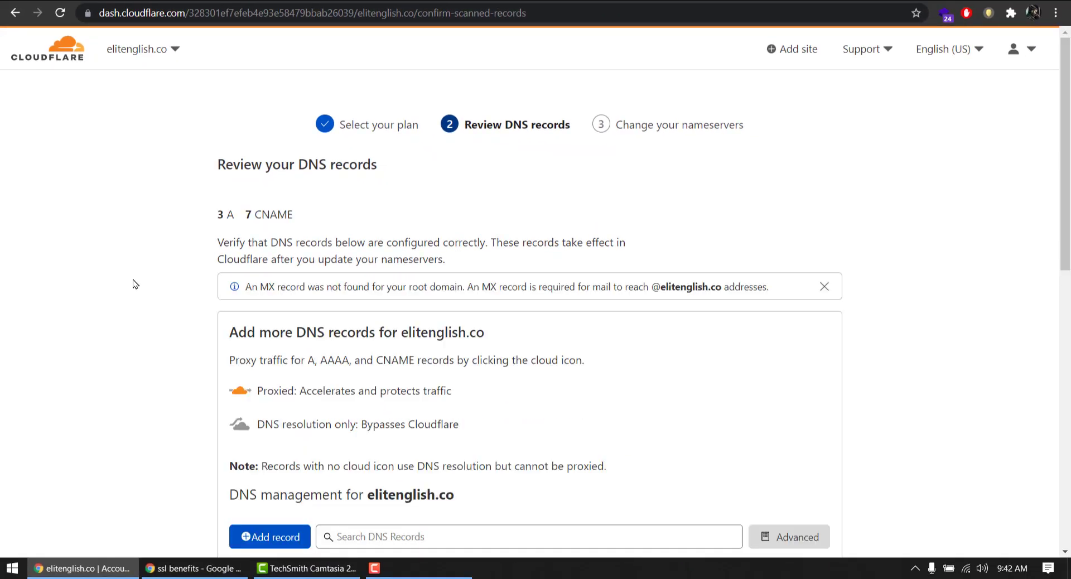
Review the scanned DNS records, including the _domainconnect value, and accept them
{"action": "scroll", "coordinate": [357, 274], "scroll_direction": "down", "scroll_amount": 6}
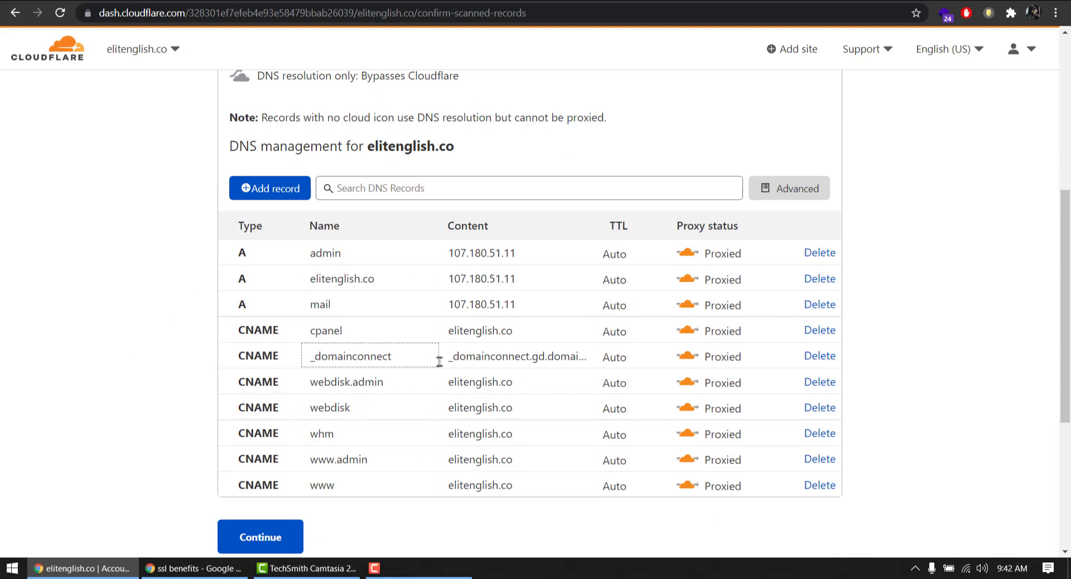
{"action": "left_click_drag", "start_coordinate": [455, 357], "coordinate": [594, 356]}
{"action": "left_click", "coordinate": [504, 357]}
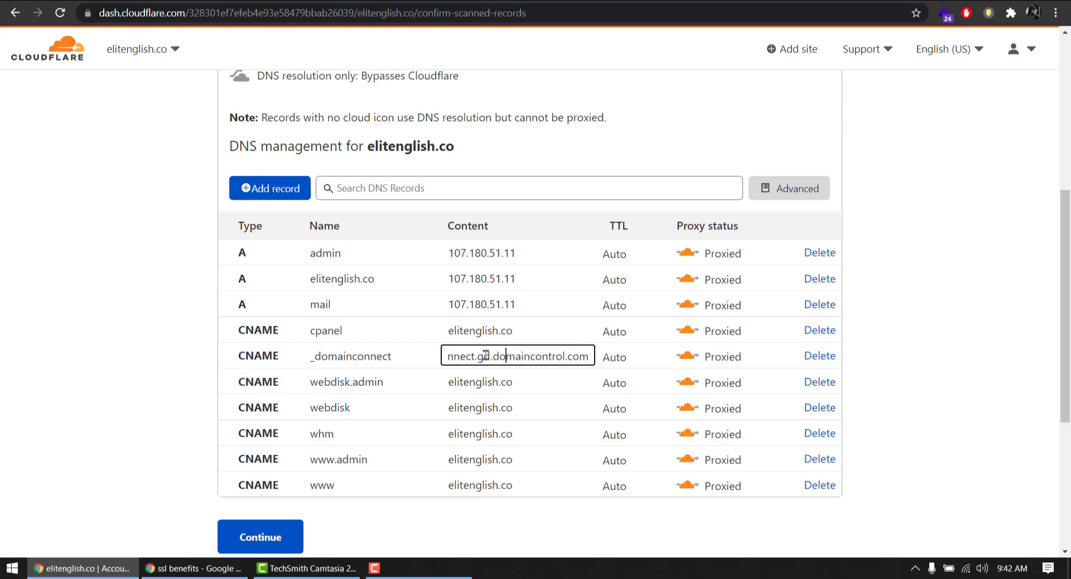
{"action": "left_click", "coordinate": [124, 358]}
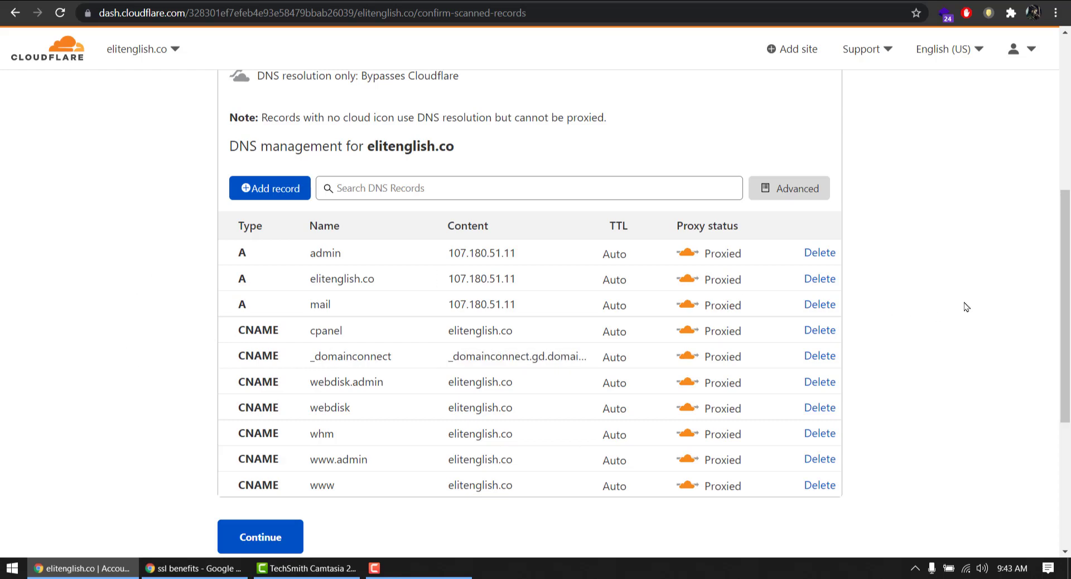
{"action": "scroll", "coordinate": [974, 307], "scroll_direction": "up", "scroll_amount": 2}
{"action": "scroll", "coordinate": [491, 343], "scroll_direction": "down", "scroll_amount": 3}
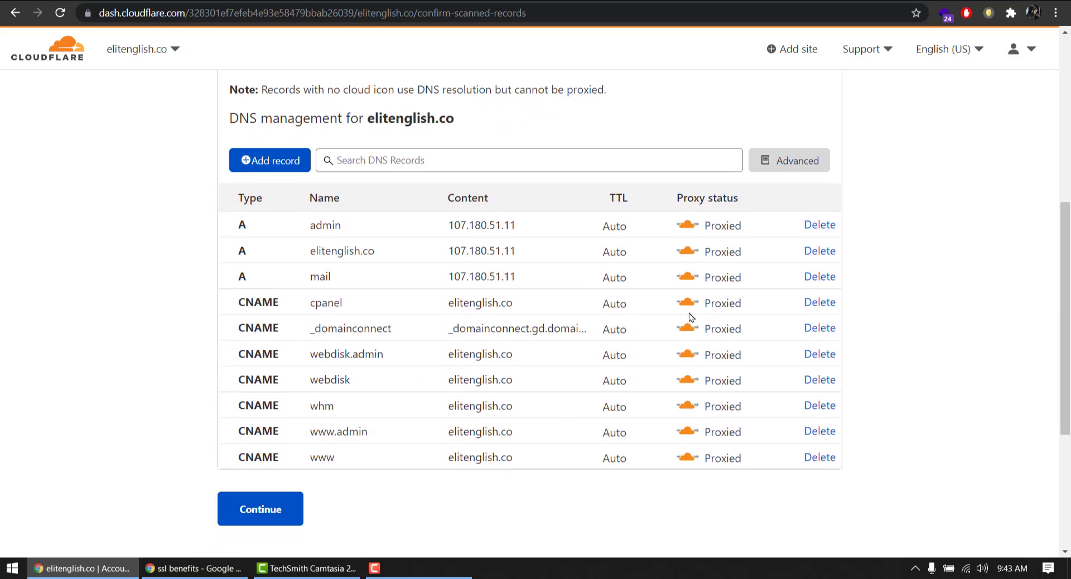
{"action": "left_click", "coordinate": [265, 510]}
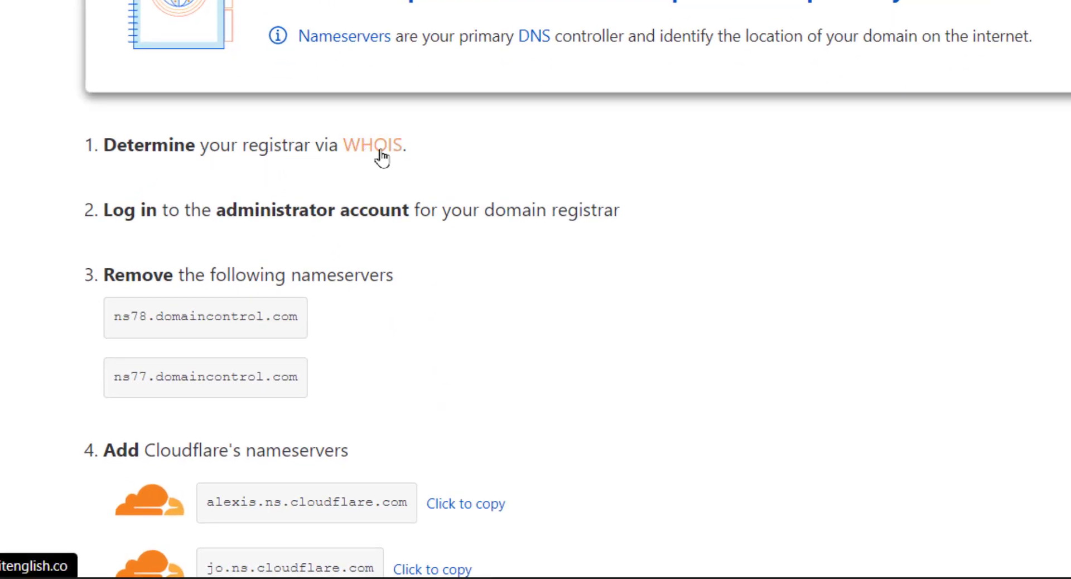
Find the instructions to replace ns77/ns78.domaincontrol.com with Cloudflare's nameservers
{"action": "scroll", "coordinate": [11, 195], "scroll_direction": "down", "scroll_amount": 3}
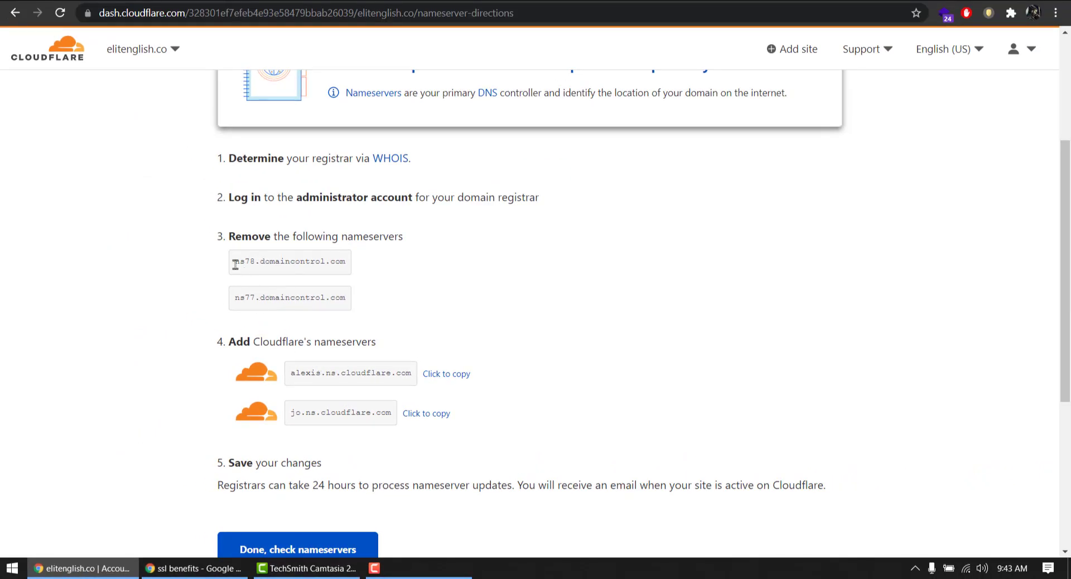
{"action": "left_click_drag", "start_coordinate": [235, 264], "coordinate": [353, 268]}
{"action": "left_click", "coordinate": [241, 296]}
{"action": "left_click", "coordinate": [837, 2]}
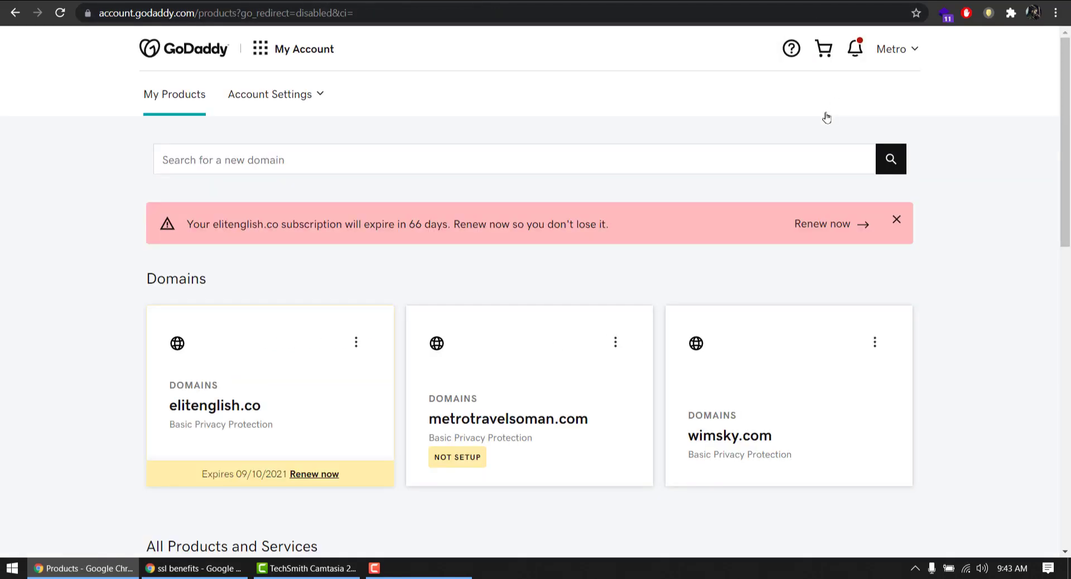
{"action": "left_click", "coordinate": [894, 49]}
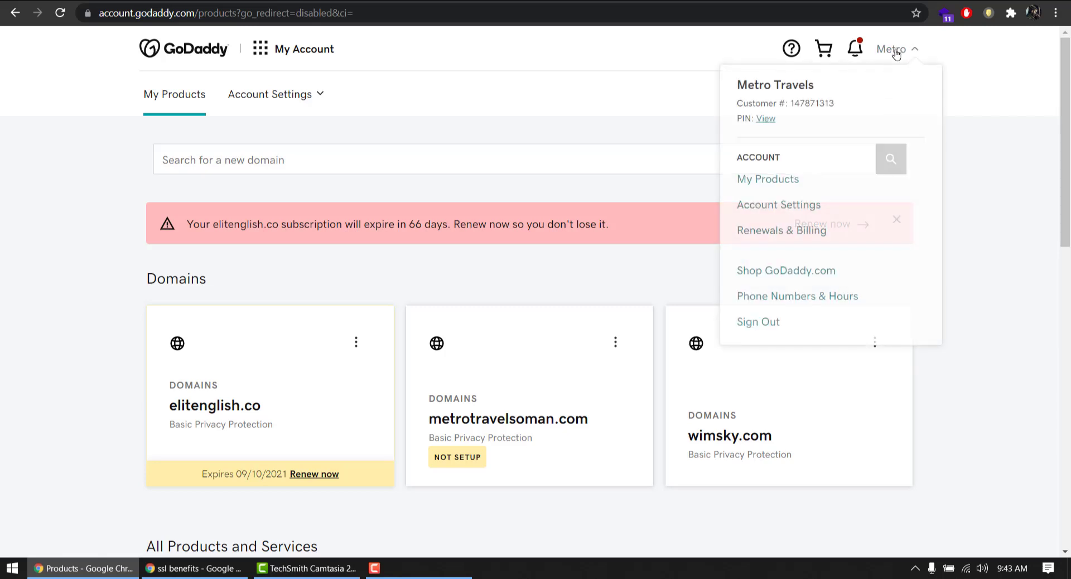
{"action": "left_click", "coordinate": [768, 180]}
{"action": "left_click", "coordinate": [892, 49]}
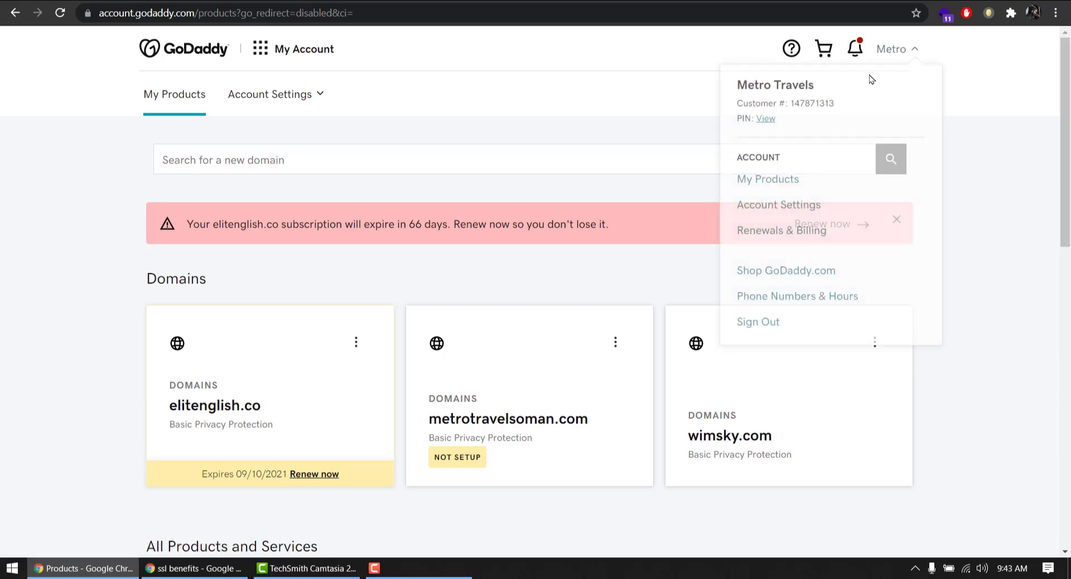
{"action": "left_click", "coordinate": [557, 160]}
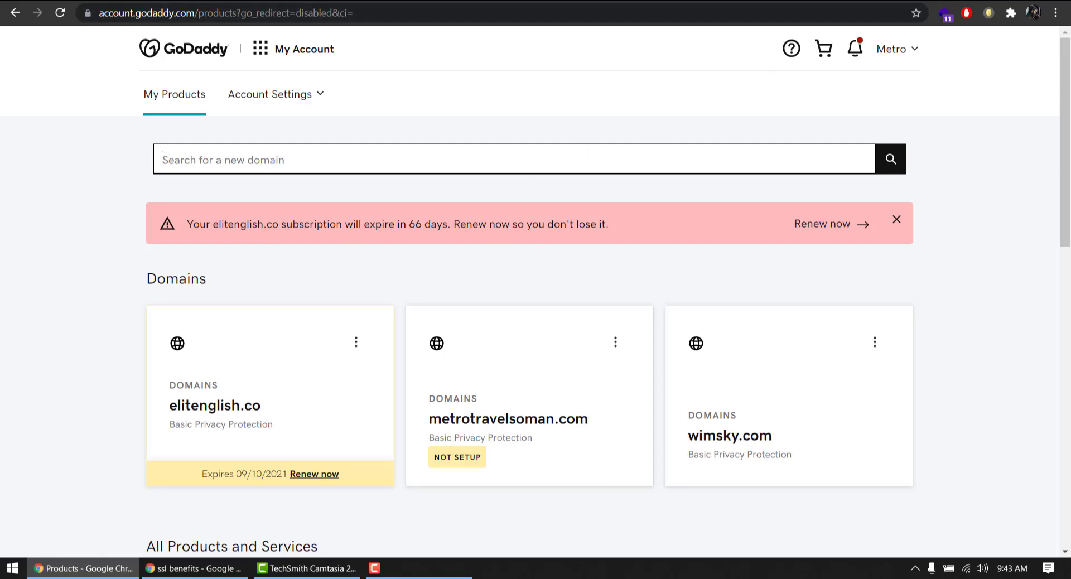
{"action": "key", "text": "ctrl+Tab"}
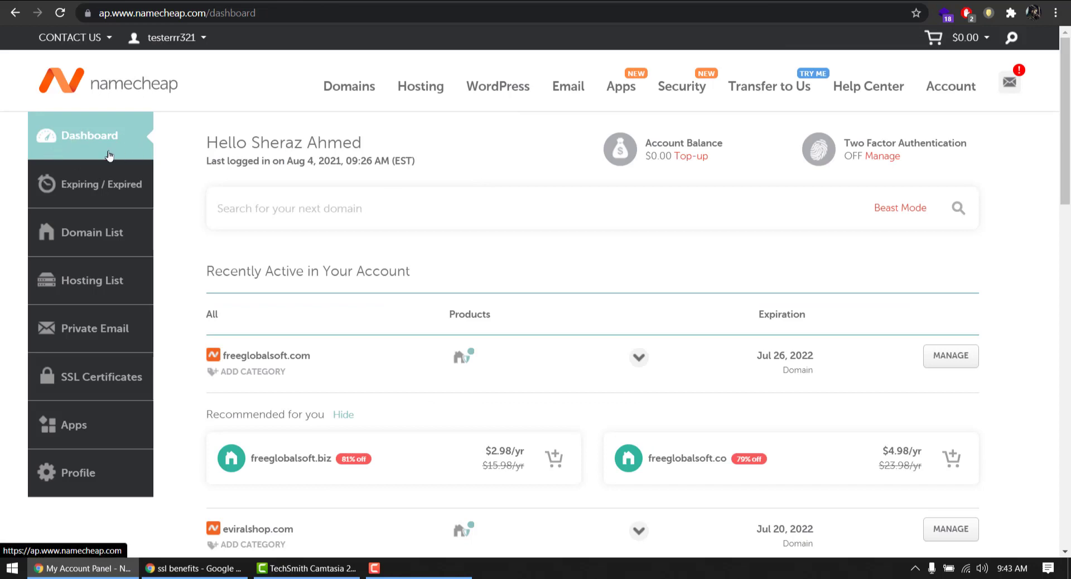
{"action": "scroll", "coordinate": [452, 184], "scroll_direction": "down", "scroll_amount": 6}
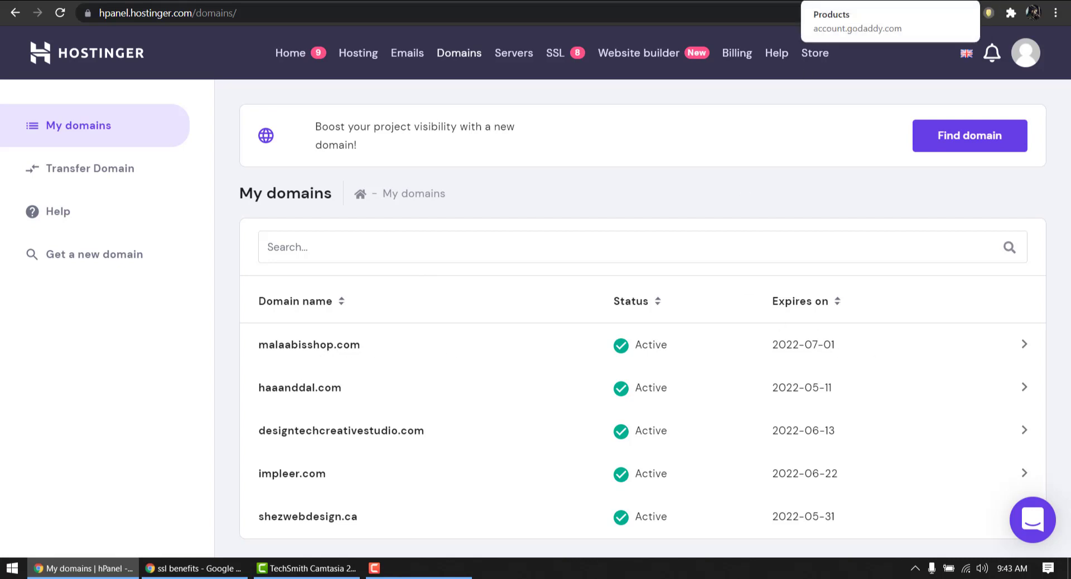
{"action": "left_click", "coordinate": [853, 1]}
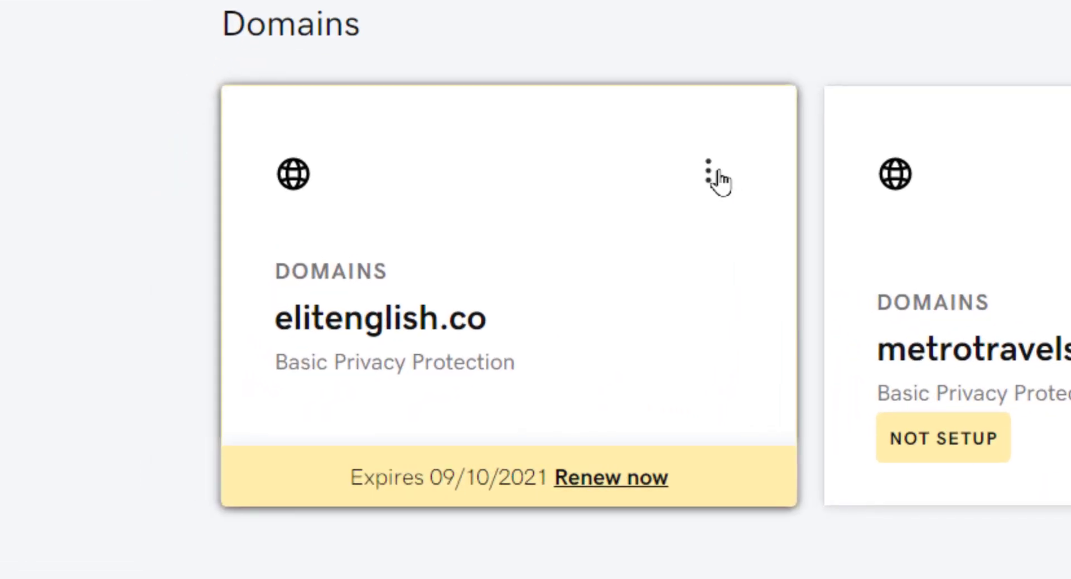
Open DNS management for elitenglish.co in GoDaddy and find its Nameservers section
{"action": "left_click", "coordinate": [709, 177]}
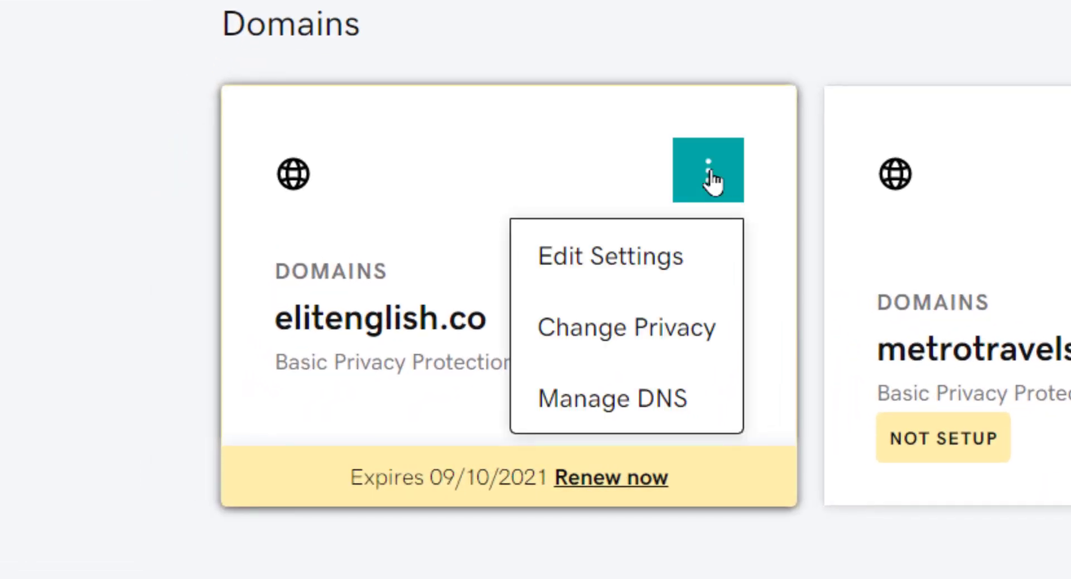
{"action": "left_click", "coordinate": [658, 406]}
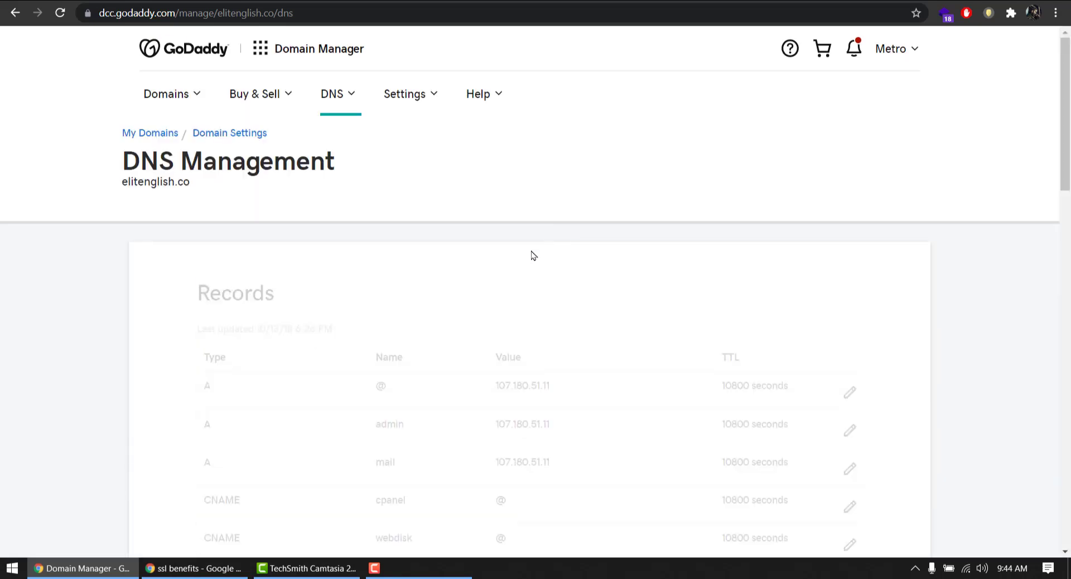
{"action": "left_click_drag", "start_coordinate": [1065, 101], "coordinate": [1065, 156]}
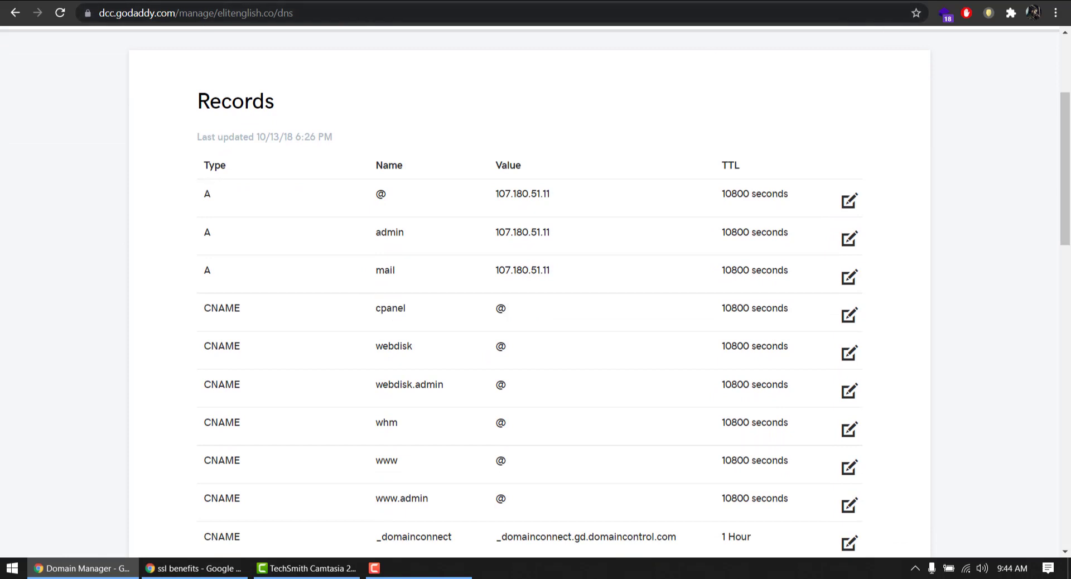
{"action": "key", "text": "ctrl+Tab"}
{"action": "key", "text": "ctrl+shift+Tab"}
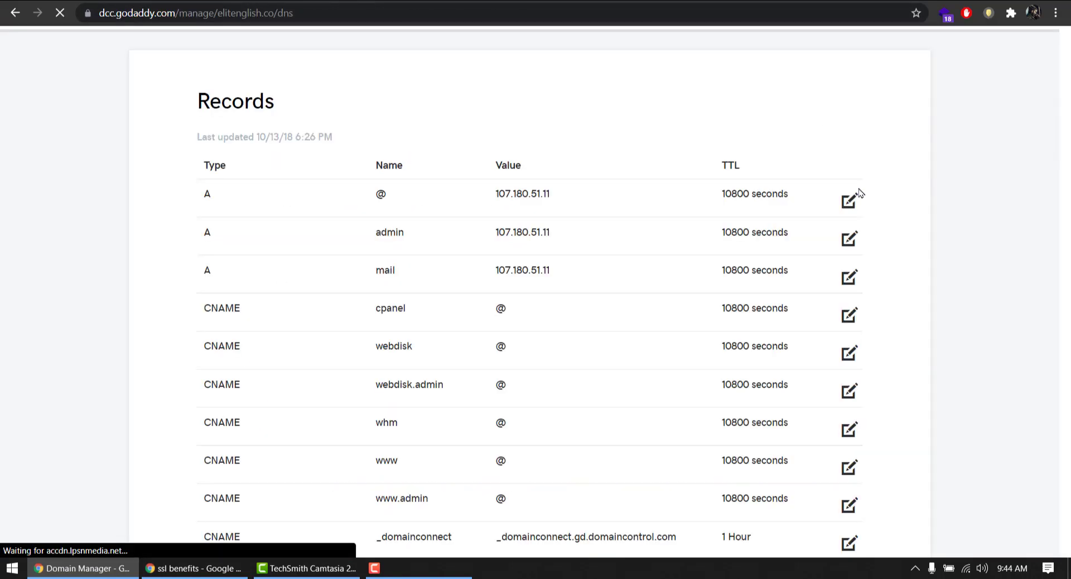
{"action": "left_click_drag", "start_coordinate": [1065, 172], "coordinate": [1066, 273]}
{"action": "scroll", "coordinate": [1065, 274], "scroll_direction": "down", "scroll_amount": 4}
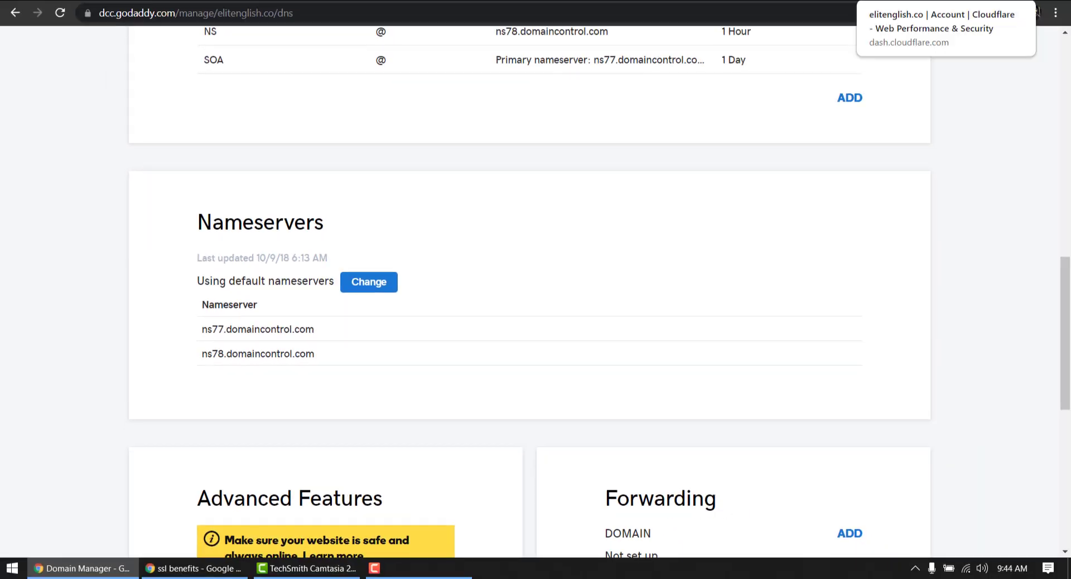
Copy alexis.ns.cloudflare.com from Cloudflare and begin changing GoDaddy's nameservers
{"action": "key", "text": "ctrl+Tab"}
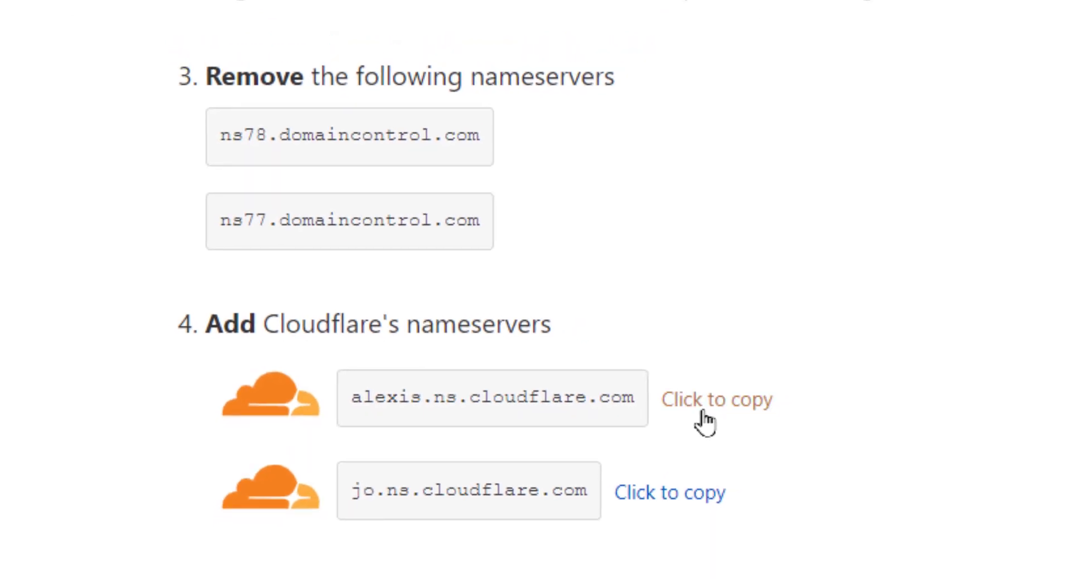
{"action": "left_click", "coordinate": [755, 425]}
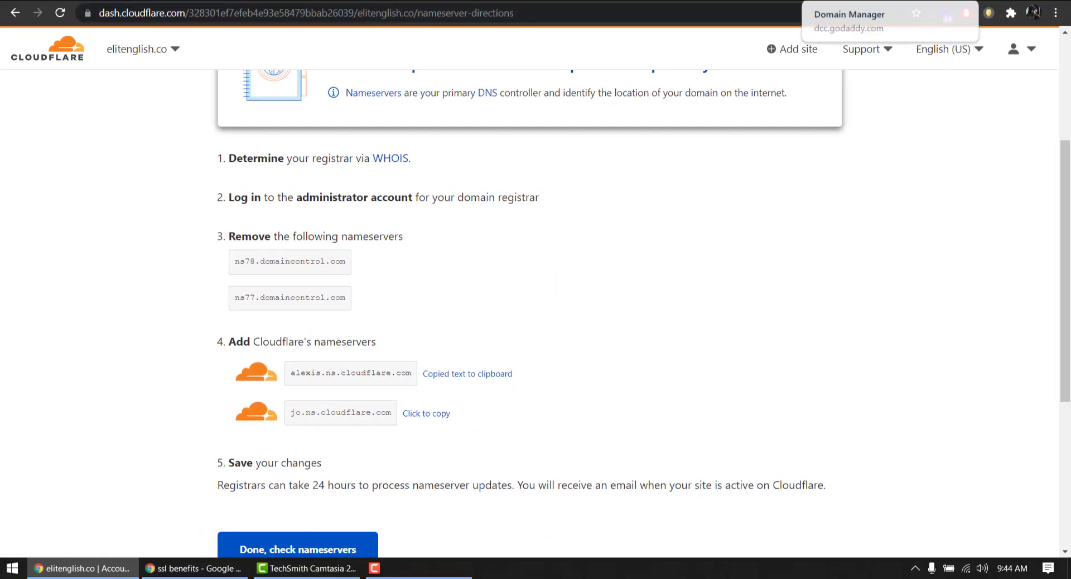
{"action": "key", "text": "ctrl+shift+Tab"}
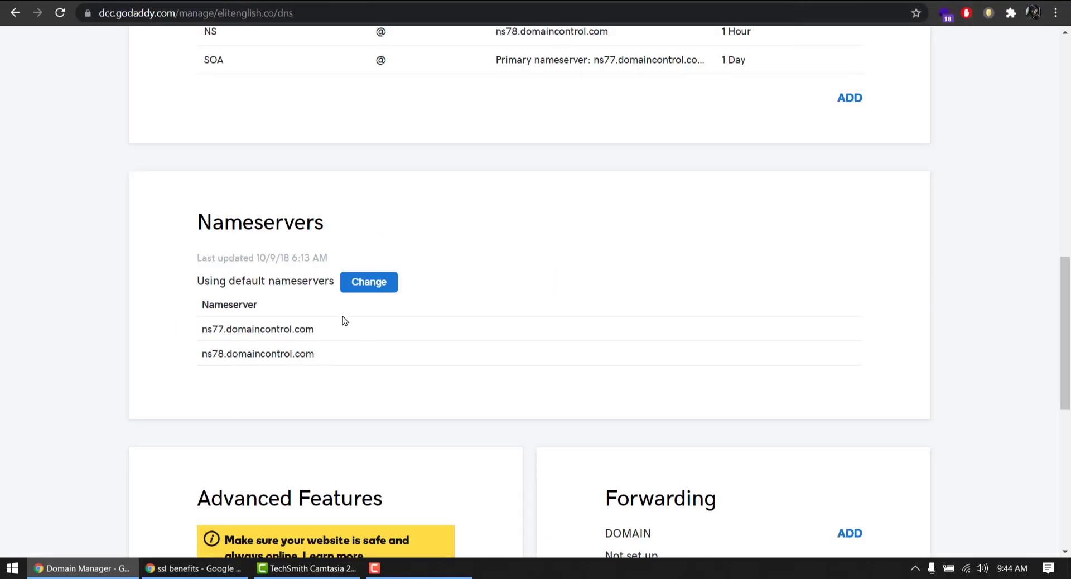
{"action": "left_click", "coordinate": [360, 286]}
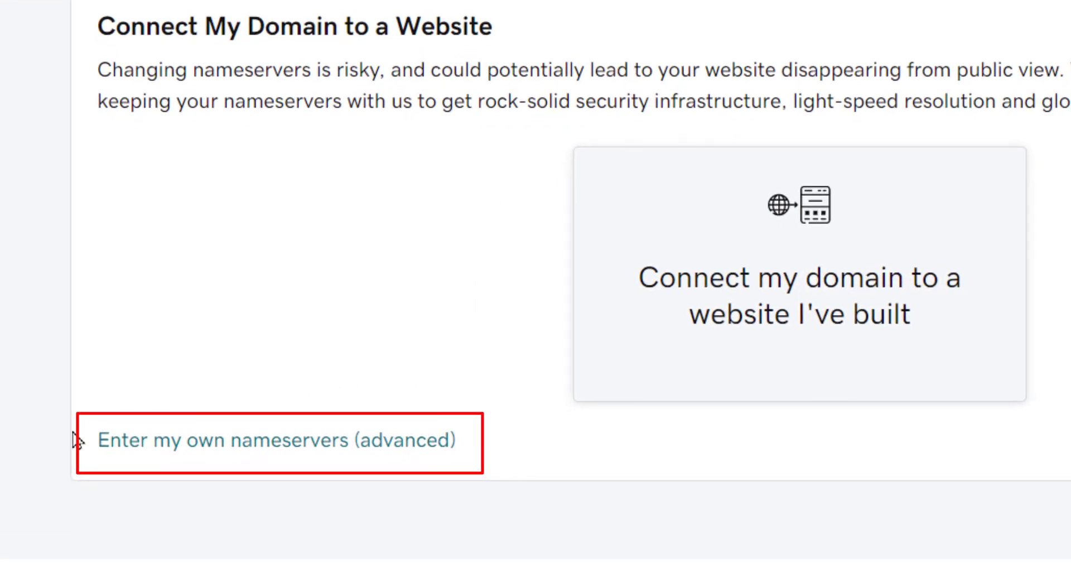
Choose custom nameservers and paste alexis.ns.cloudflare.com as the first nameserver
{"action": "left_click_drag", "start_coordinate": [96, 442], "coordinate": [449, 450]}
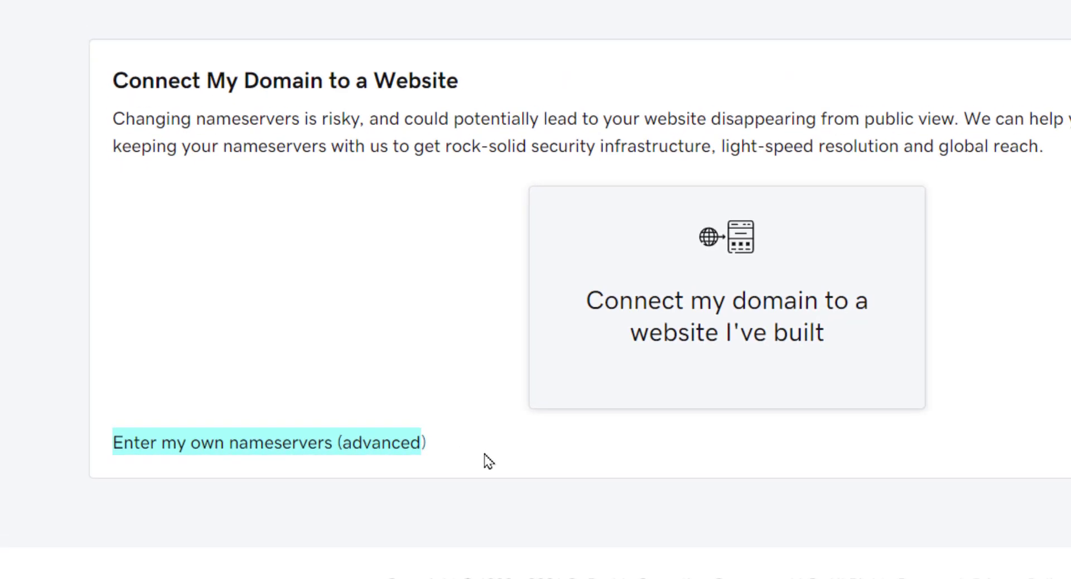
{"action": "left_click", "coordinate": [357, 452]}
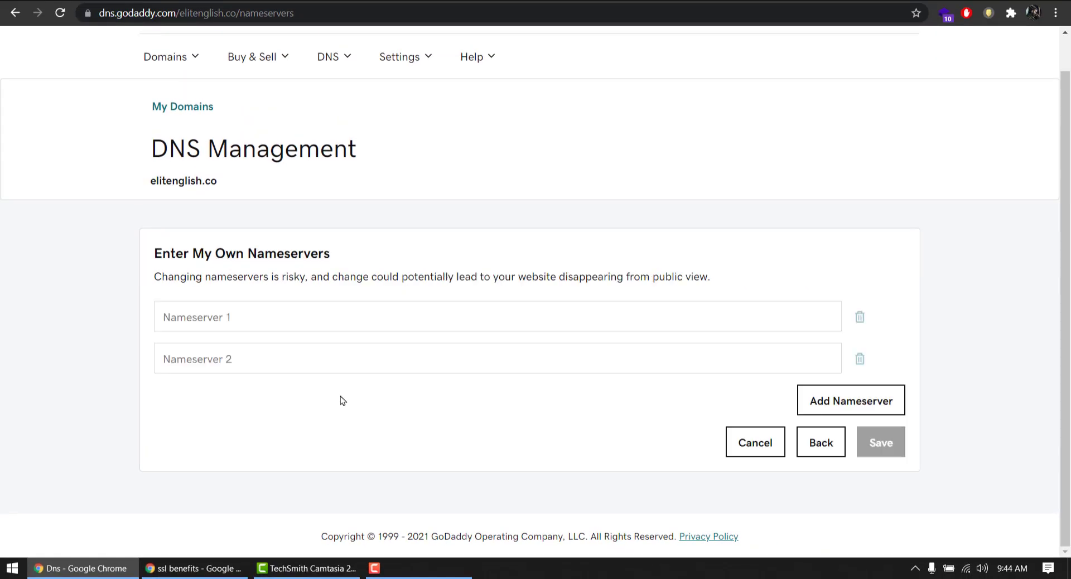
{"action": "left_click", "coordinate": [331, 323]}
{"action": "right_click", "coordinate": [331, 323]}
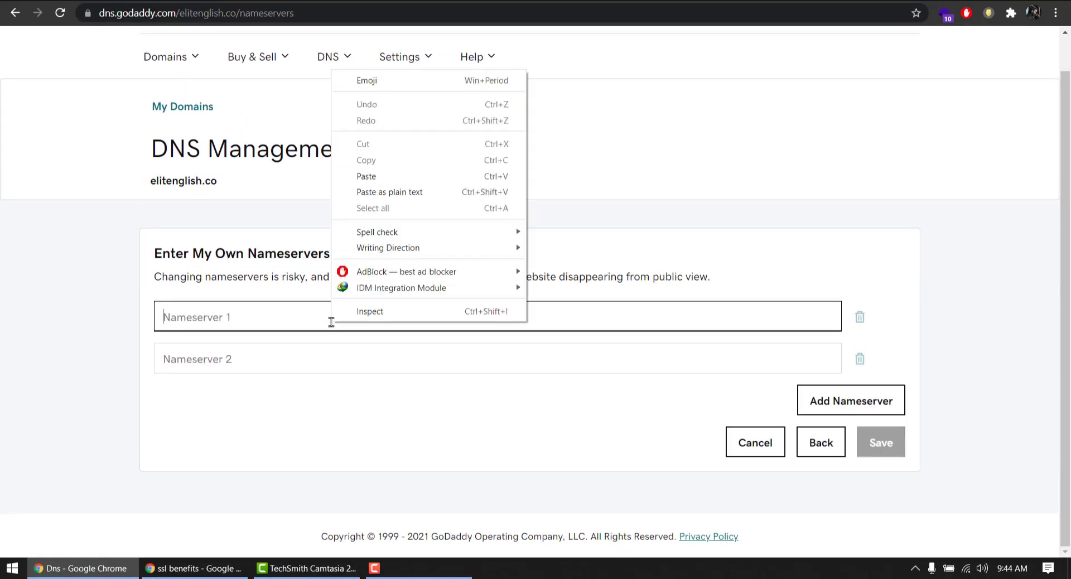
{"action": "left_click", "coordinate": [366, 172]}
Paste jo.ns.cloudflare.com, copied from Cloudflare, as the second nameserver
{"action": "key", "text": "ctrl+Tab"}
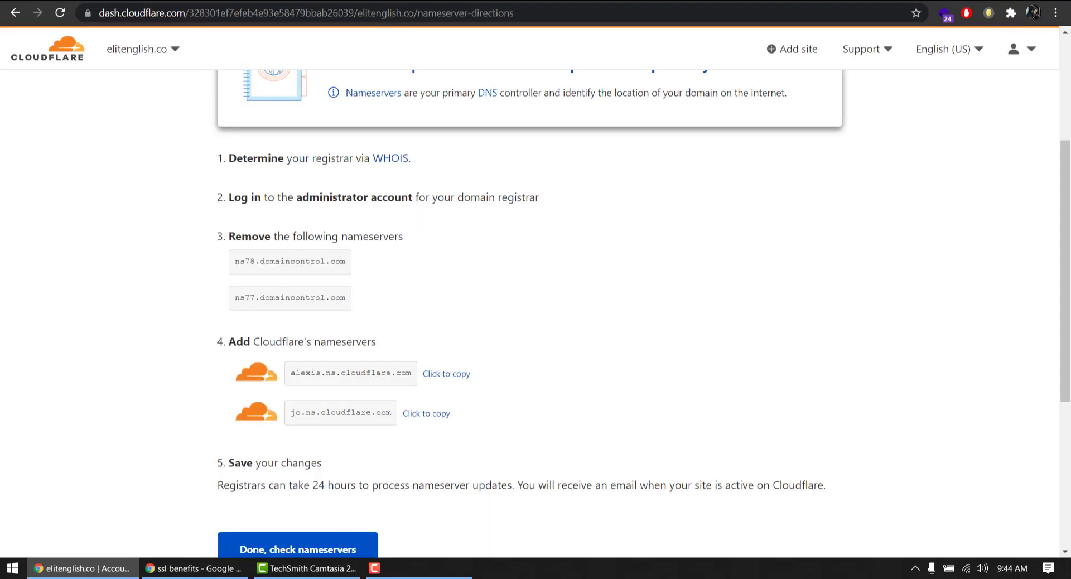
{"action": "left_click", "coordinate": [415, 414]}
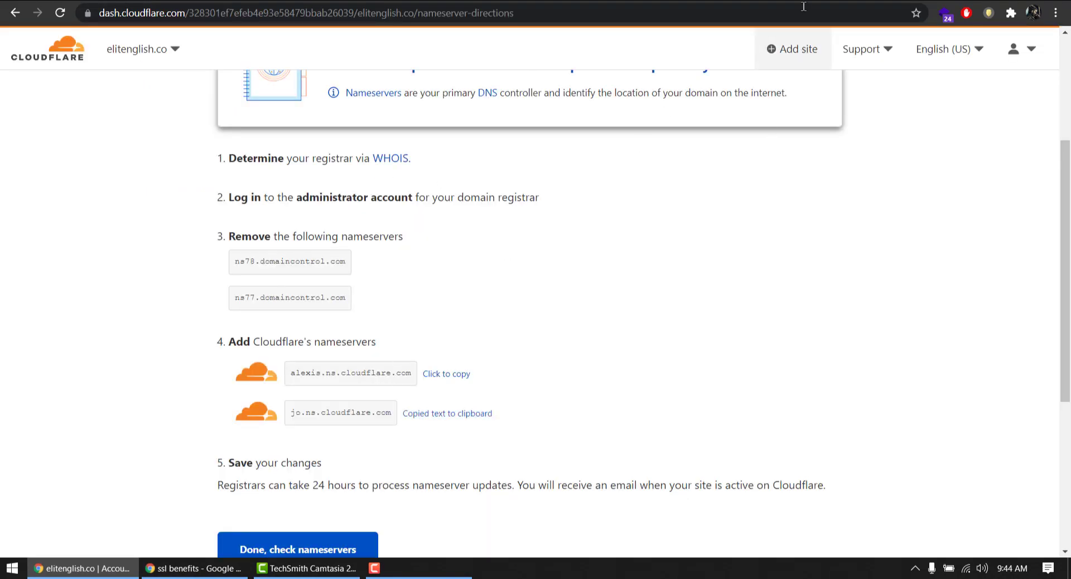
{"action": "key", "text": "ctrl+shift+Tab"}
{"action": "right_click", "coordinate": [349, 358]}
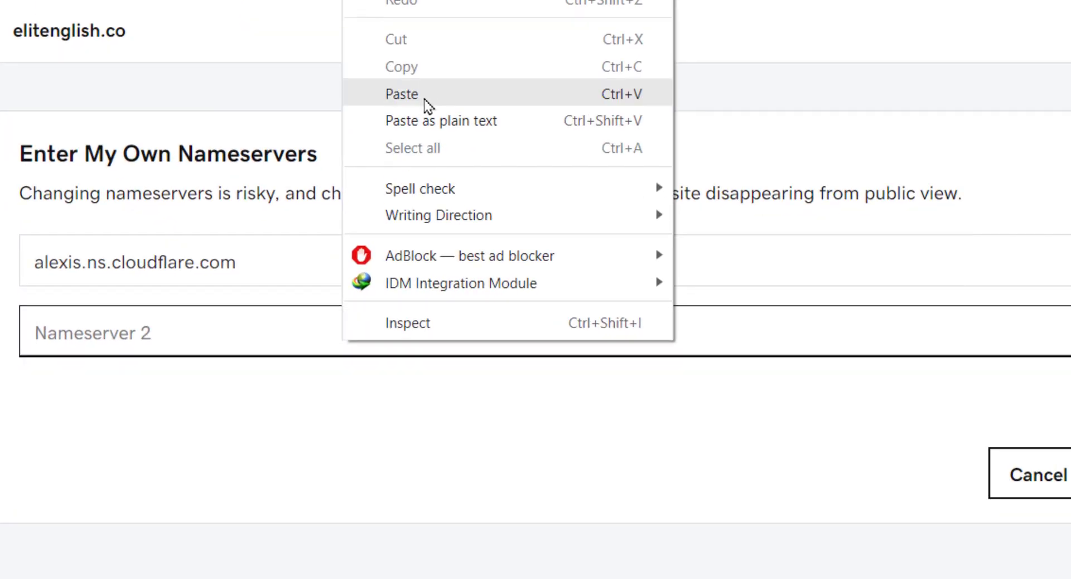
{"action": "left_click", "coordinate": [394, 223]}
{"action": "left_click", "coordinate": [173, 401]}
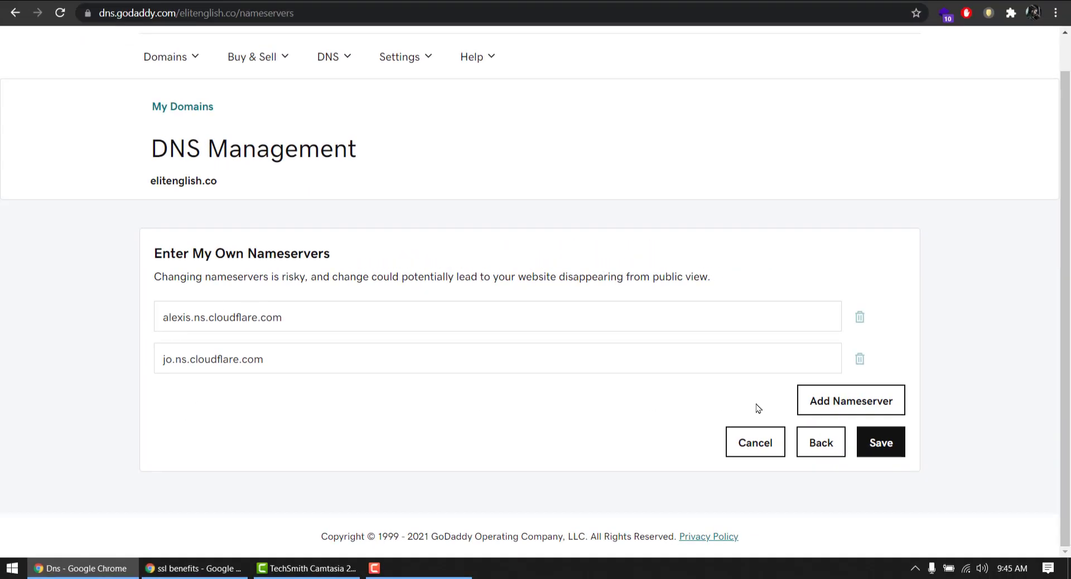
Save the nameservers, confirm the update consent, and return to Cloudflare's instructions
{"action": "left_click", "coordinate": [883, 443]}
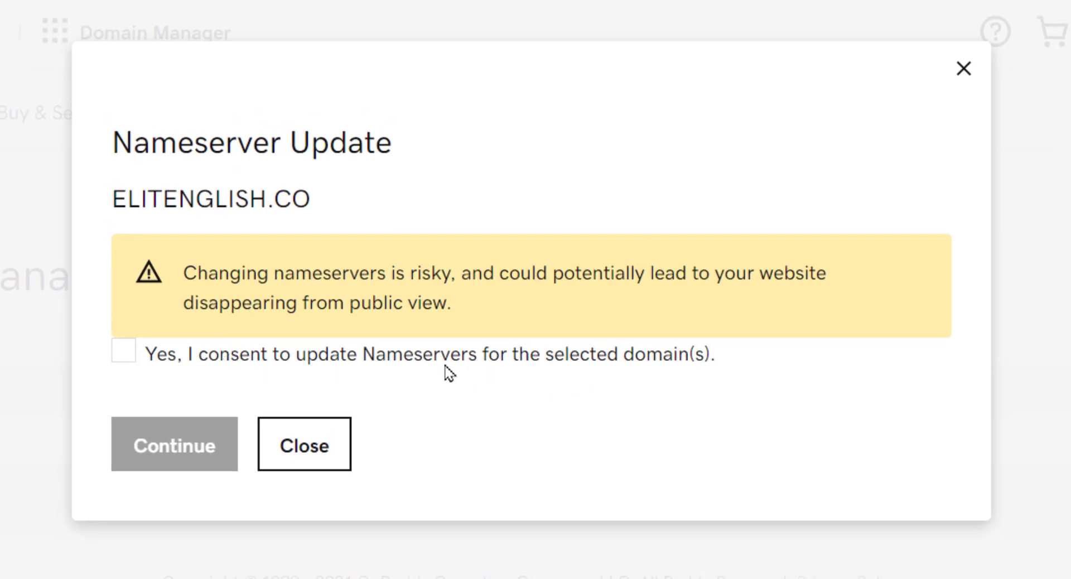
{"action": "left_click", "coordinate": [126, 355]}
{"action": "left_click", "coordinate": [175, 444]}
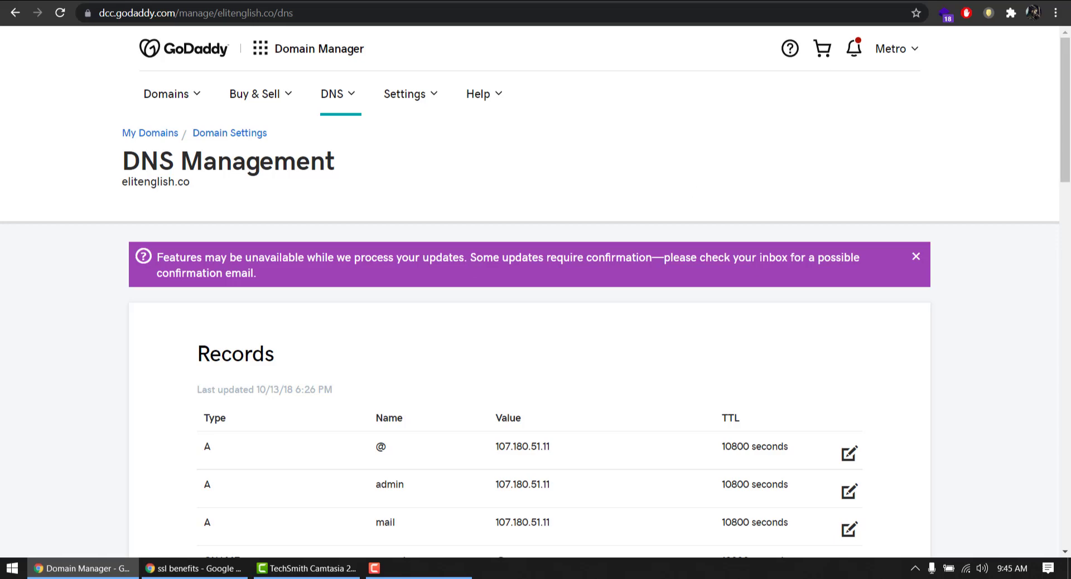
{"action": "key", "text": "ctrl+Tab"}
{"action": "scroll", "coordinate": [293, 392], "scroll_direction": "down", "scroll_amount": 1}
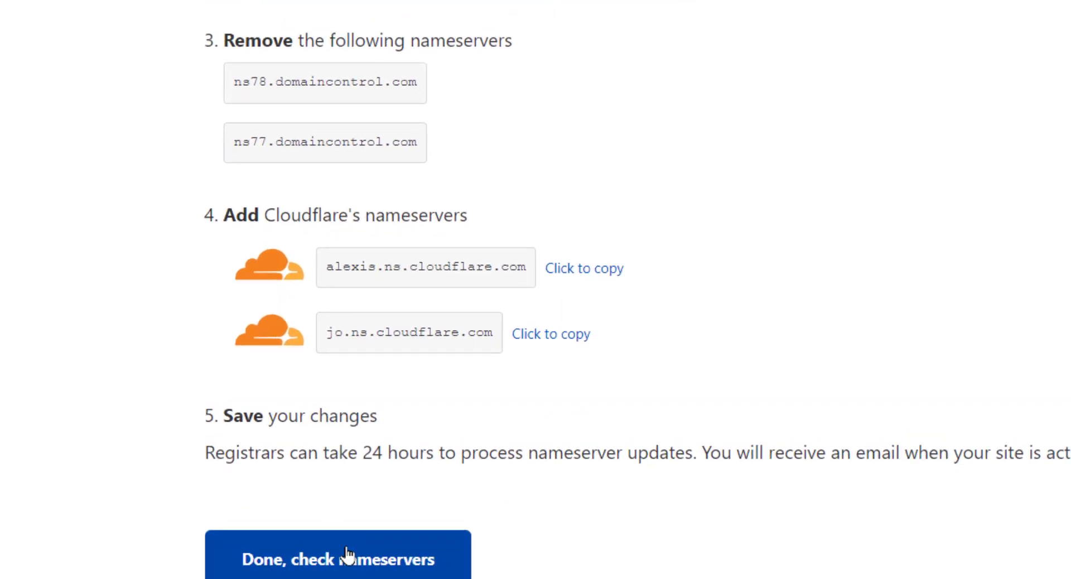
Confirm the nameservers were changed and save Automatic HTTPS Rewrites in the Quick Start Guide
{"action": "left_click", "coordinate": [348, 565]}
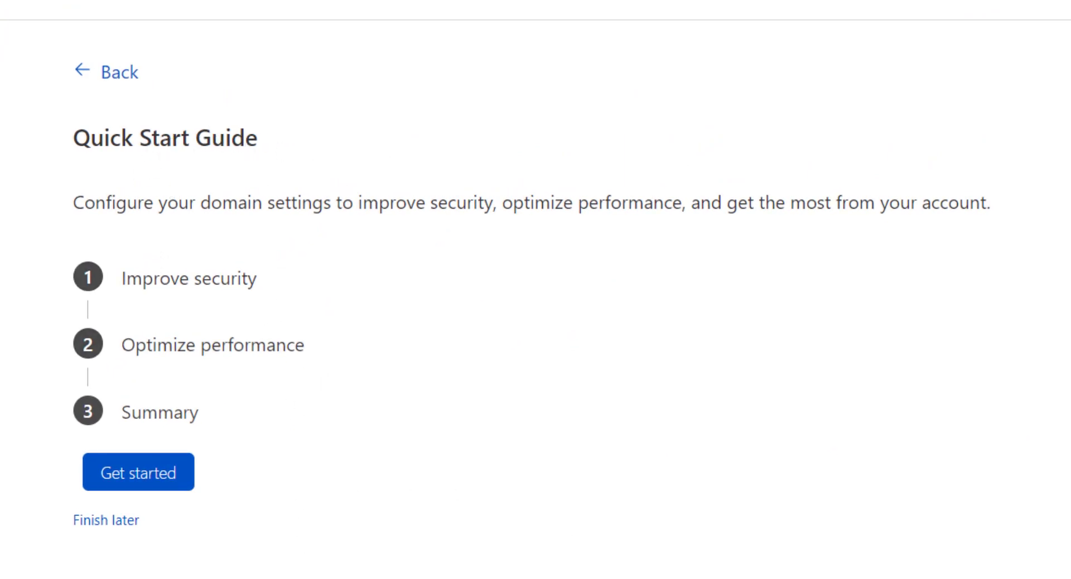
{"action": "left_click", "coordinate": [167, 474]}
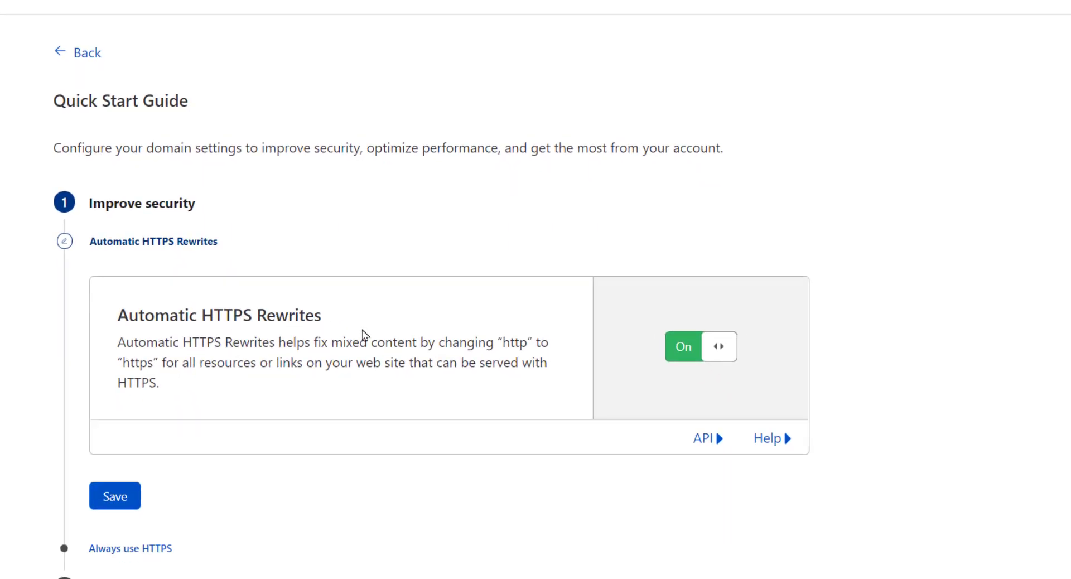
{"action": "scroll", "coordinate": [202, 341], "scroll_direction": "down", "scroll_amount": 3}
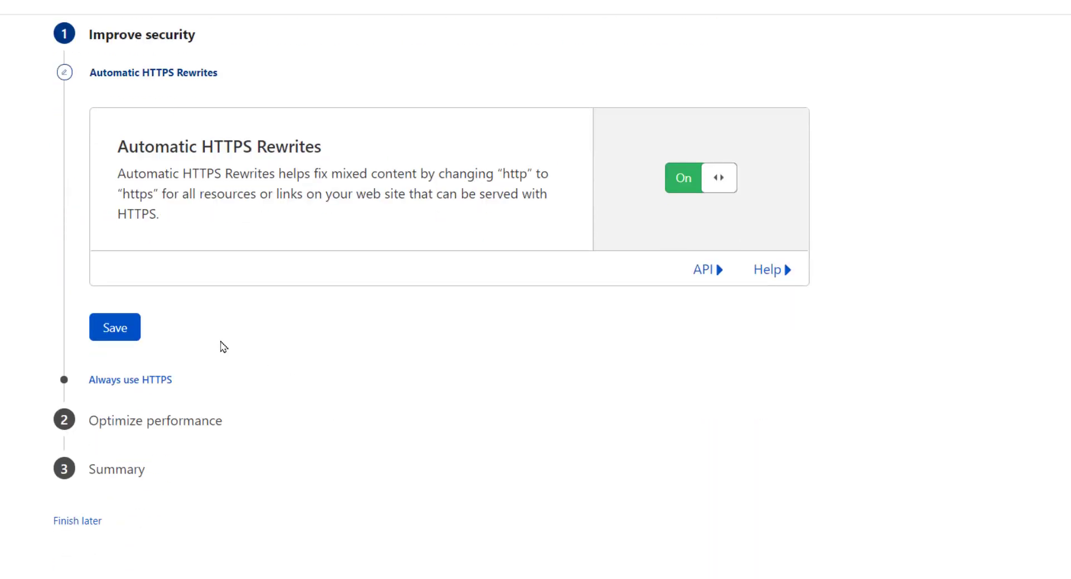
{"action": "left_click", "coordinate": [104, 334]}
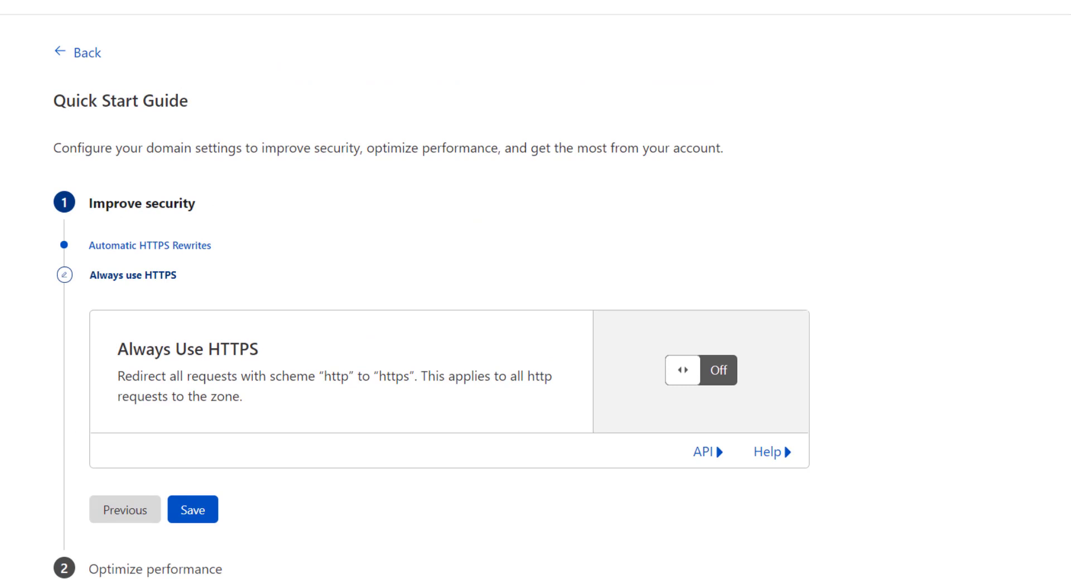
{"action": "scroll", "coordinate": [596, 334], "scroll_direction": "down", "scroll_amount": 3}
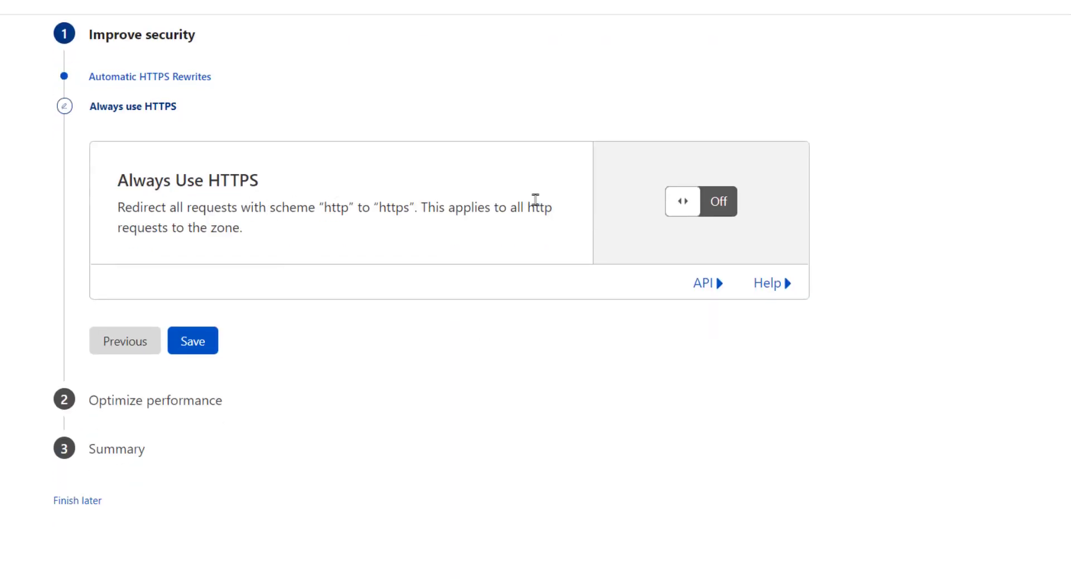
Turn Always Use HTTPS on, leave Auto Minify off, keep Brotli on, and finish
{"action": "left_click", "coordinate": [676, 204]}
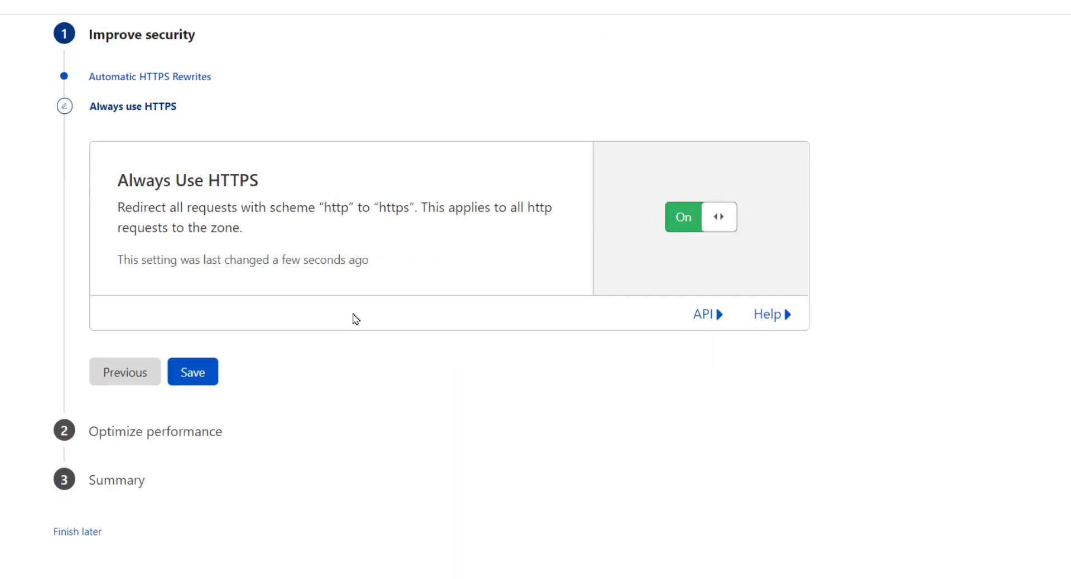
{"action": "left_click", "coordinate": [190, 373]}
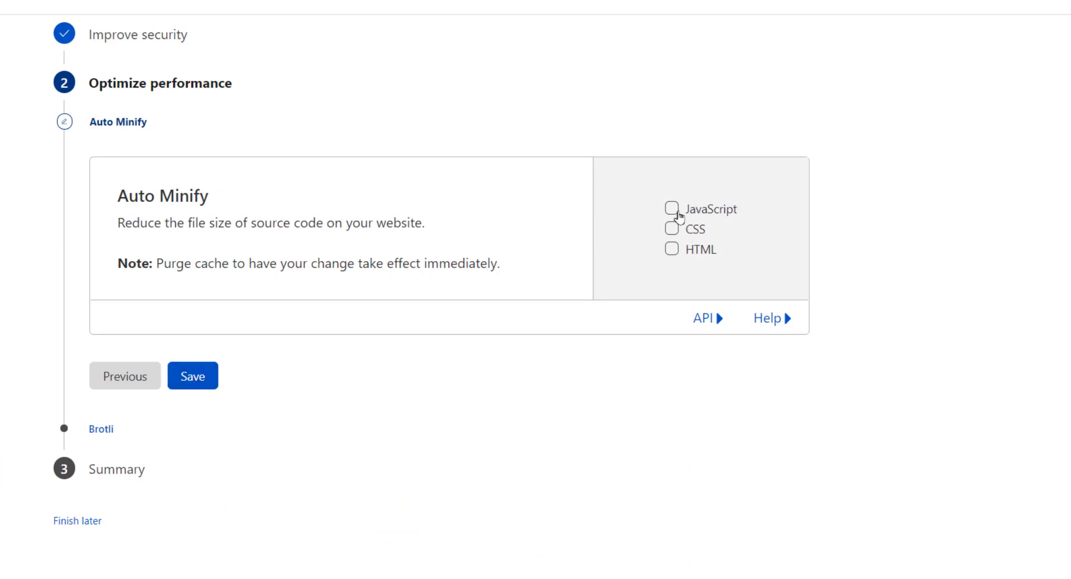
{"action": "left_click", "coordinate": [672, 209]}
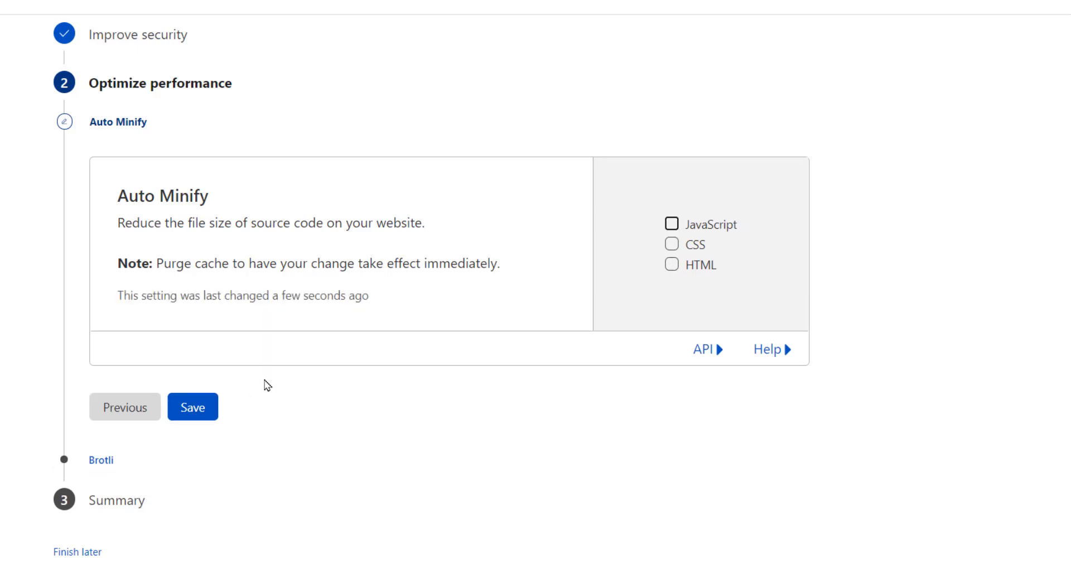
{"action": "left_click", "coordinate": [209, 403]}
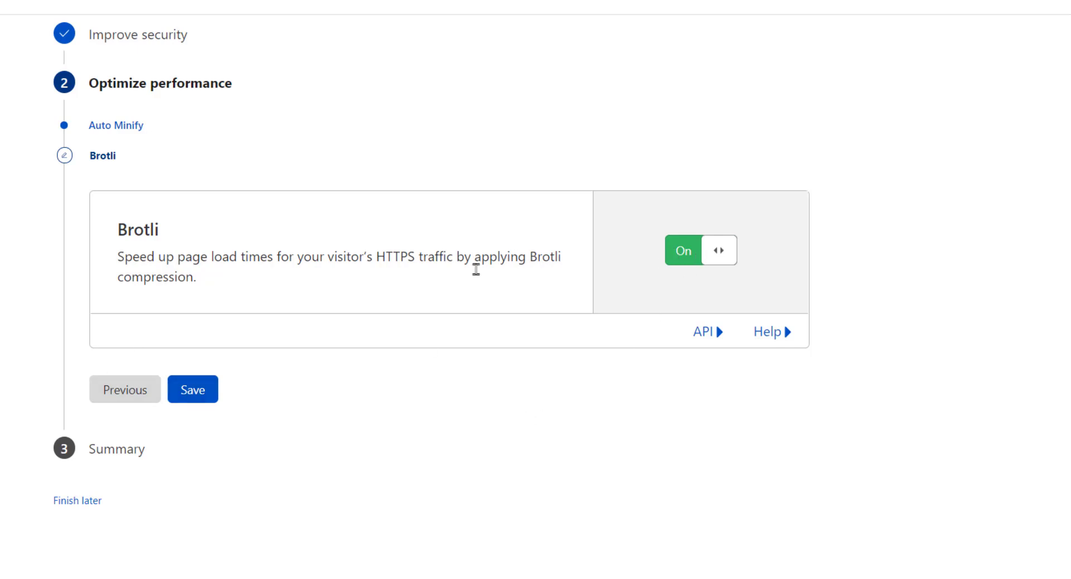
{"action": "left_click", "coordinate": [184, 390]}
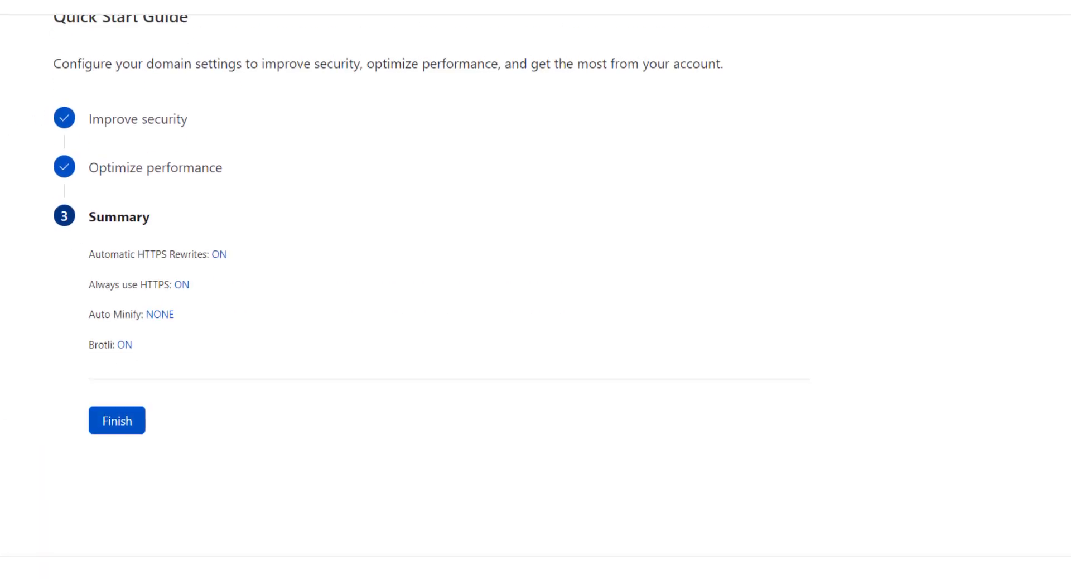
{"action": "left_click", "coordinate": [123, 336]}
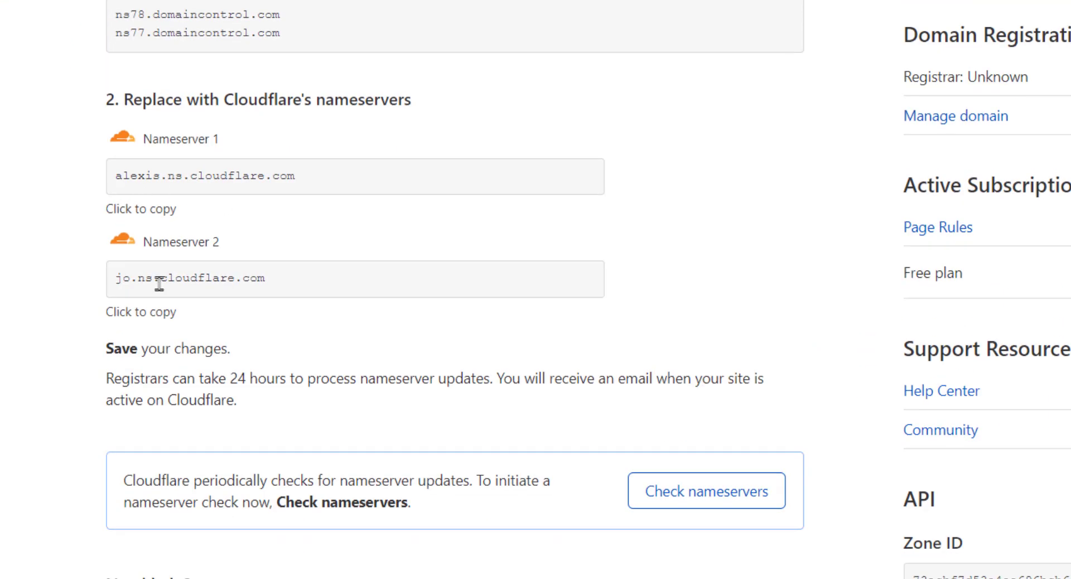
Run Check nameservers for elitenglish.co and go back to the Cloudflare account Home
{"action": "scroll", "coordinate": [17, 284], "scroll_direction": "down", "scroll_amount": 4}
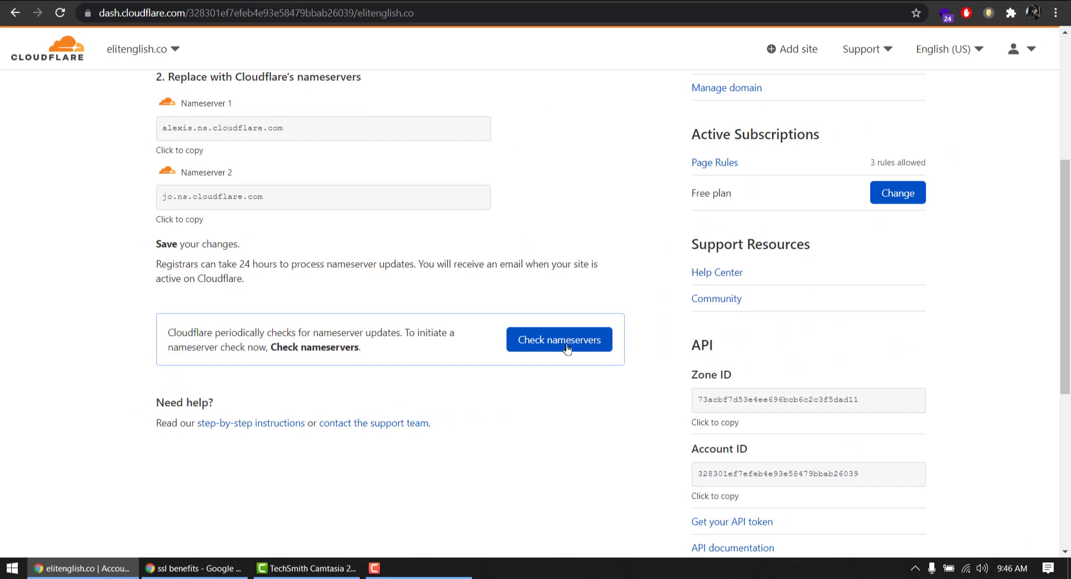
{"action": "left_click", "coordinate": [567, 349]}
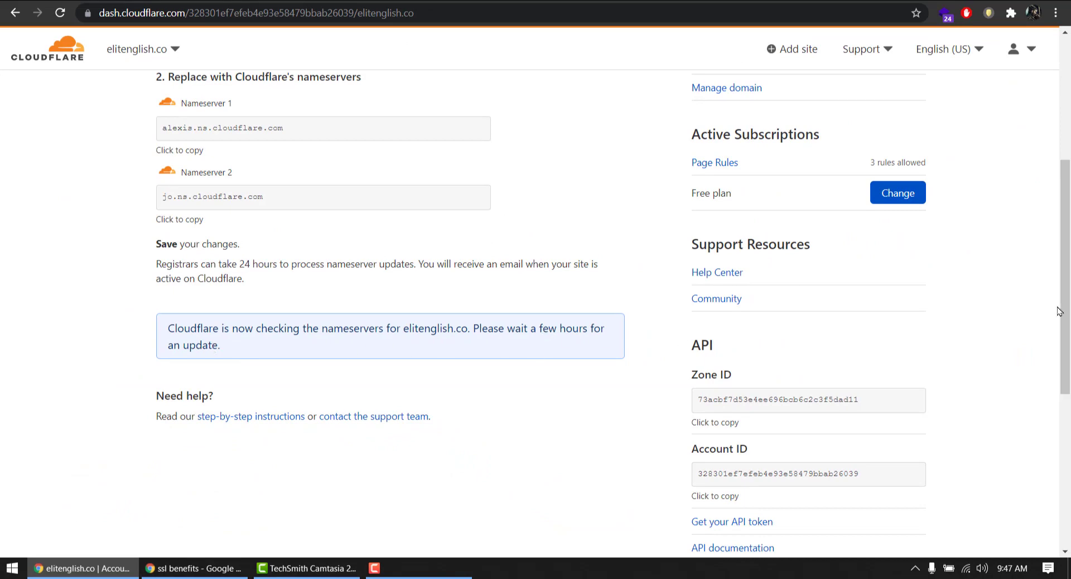
{"action": "left_click_drag", "start_coordinate": [1063, 309], "coordinate": [1063, 186]}
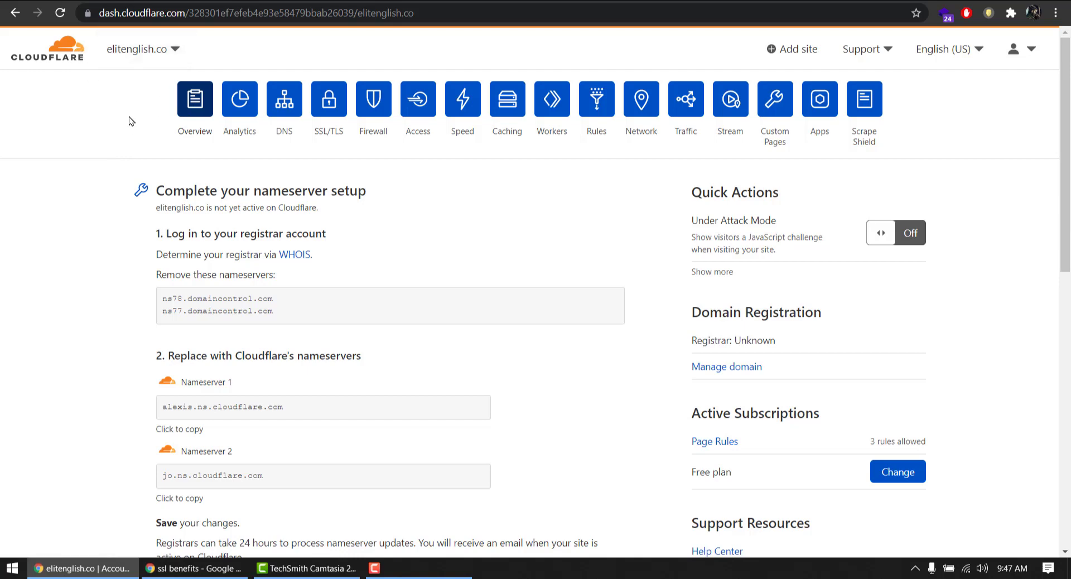
{"action": "scroll", "coordinate": [278, 285], "scroll_direction": "down", "scroll_amount": 1}
{"action": "scroll", "coordinate": [277, 285], "scroll_direction": "down", "scroll_amount": 2}
{"action": "scroll", "coordinate": [426, 265], "scroll_direction": "up", "scroll_amount": 3}
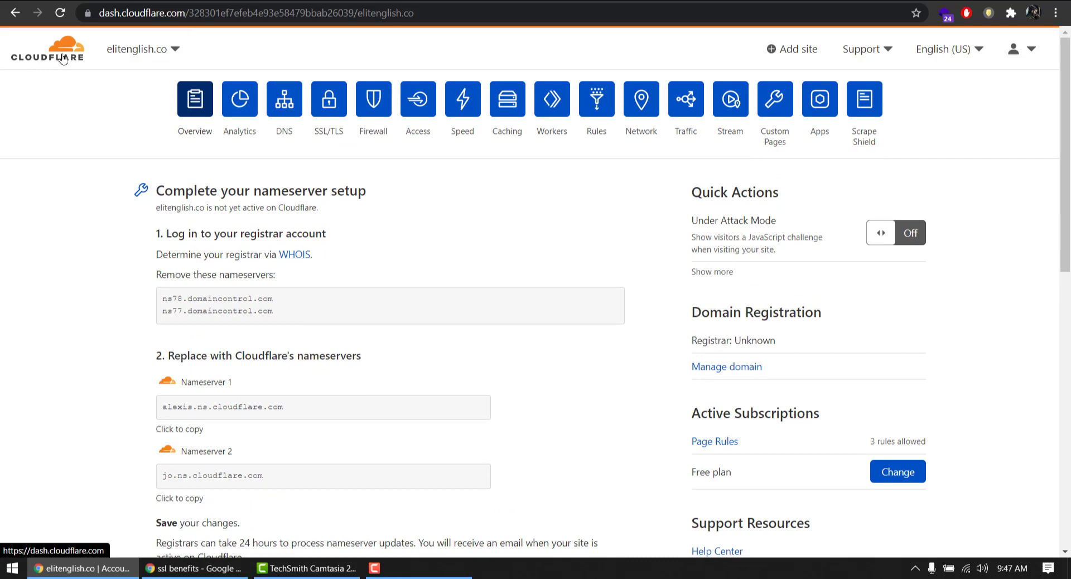
{"action": "left_click", "coordinate": [63, 58]}
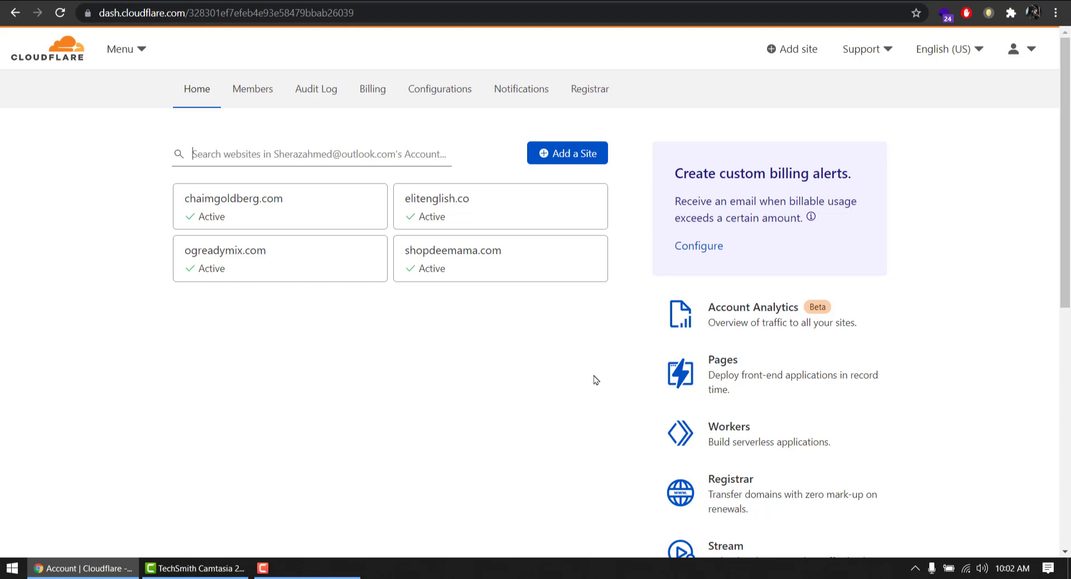
Open the active elitenglish.co site card on the Home page
{"action": "left_click", "coordinate": [478, 215]}
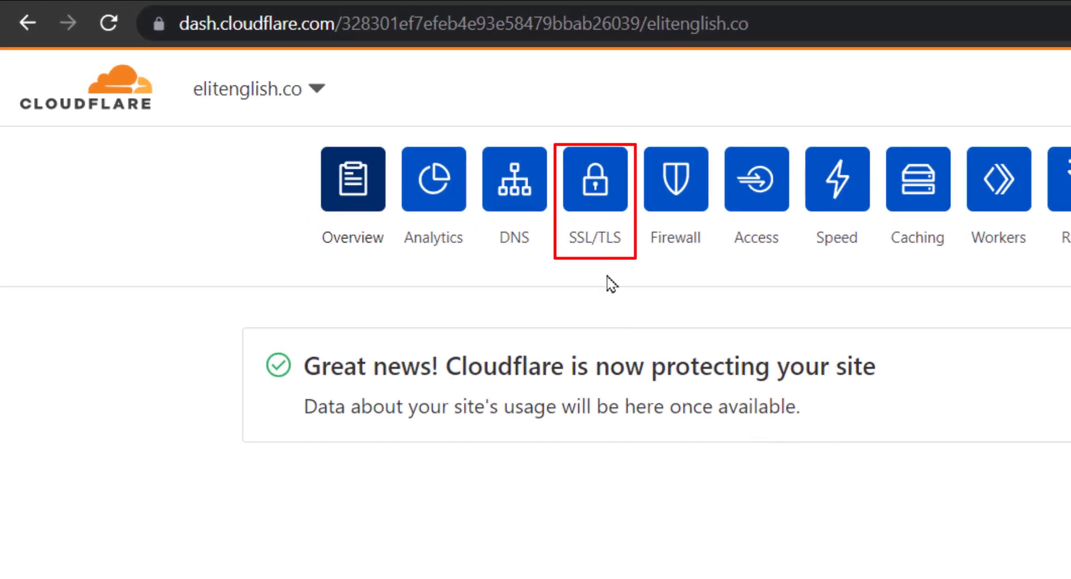
Confirm SSL/TLS encryption is Full, then view elitenglish.co's Origin Server certificates
{"action": "left_click", "coordinate": [592, 189]}
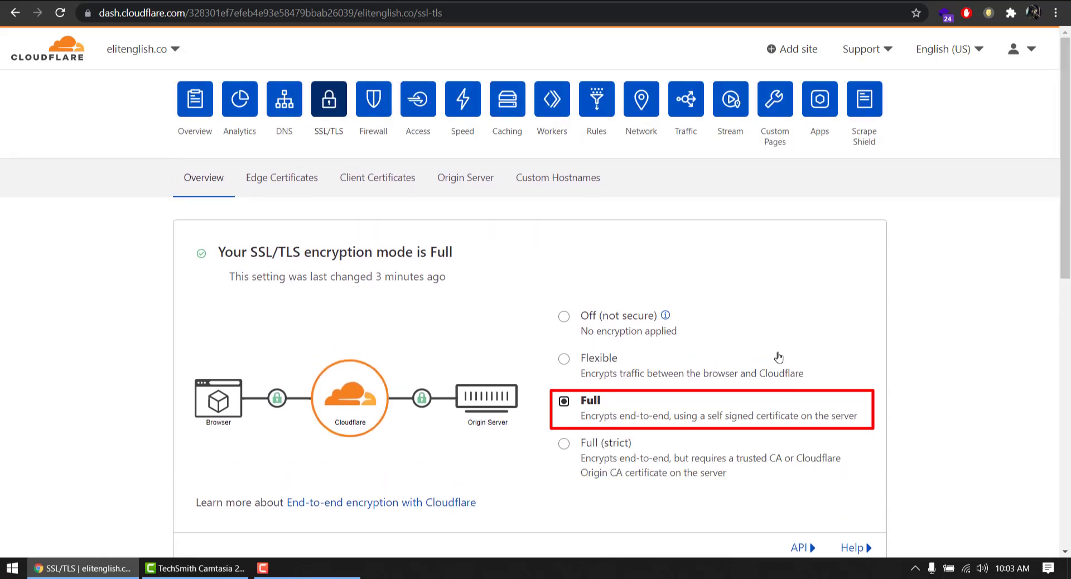
{"action": "scroll", "coordinate": [1052, 364], "scroll_direction": "down", "scroll_amount": 6}
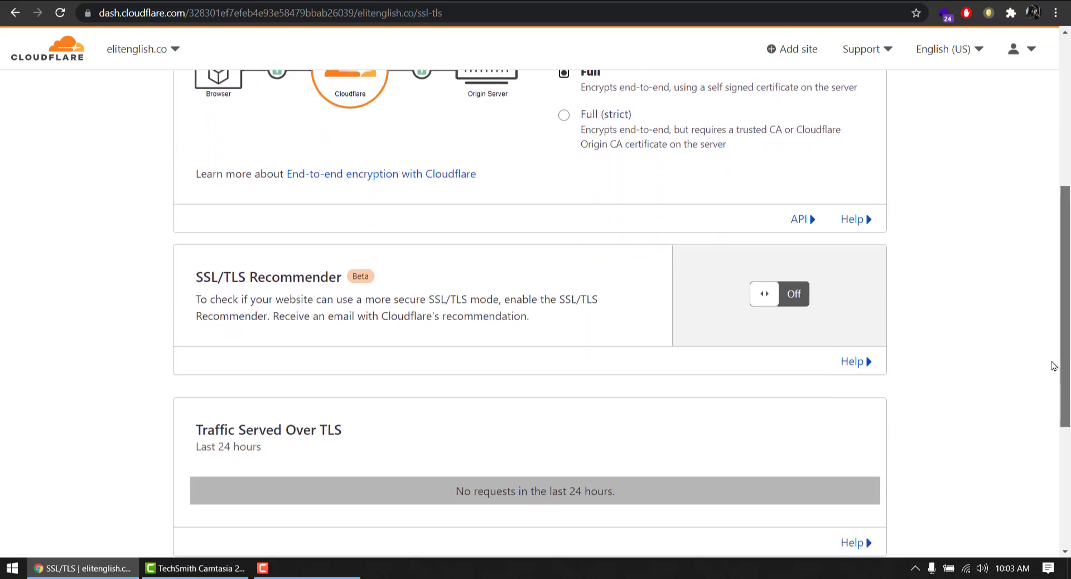
{"action": "scroll", "coordinate": [1052, 365], "scroll_direction": "up", "scroll_amount": 6}
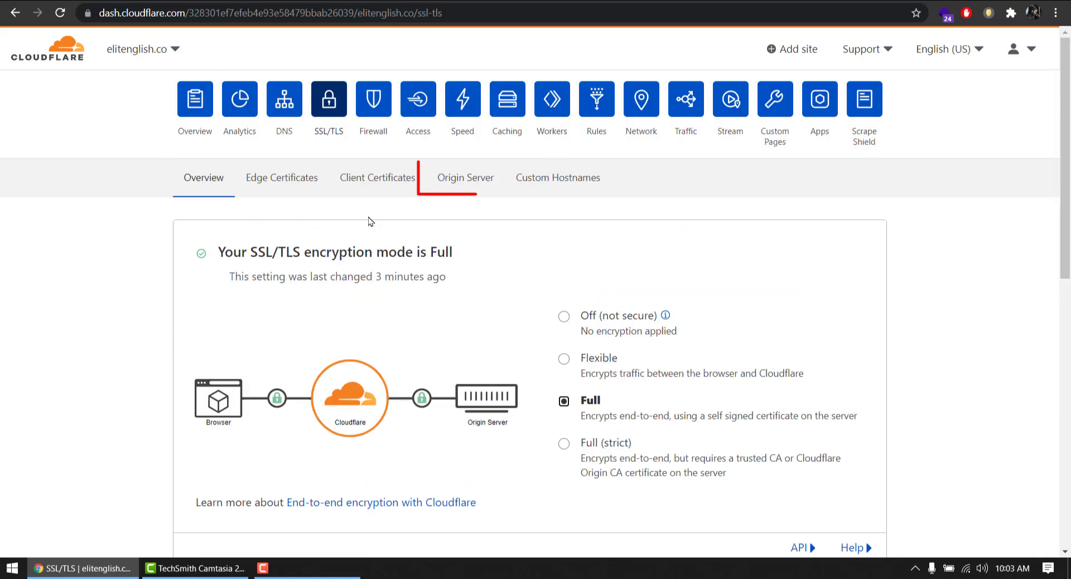
{"action": "left_click", "coordinate": [467, 186]}
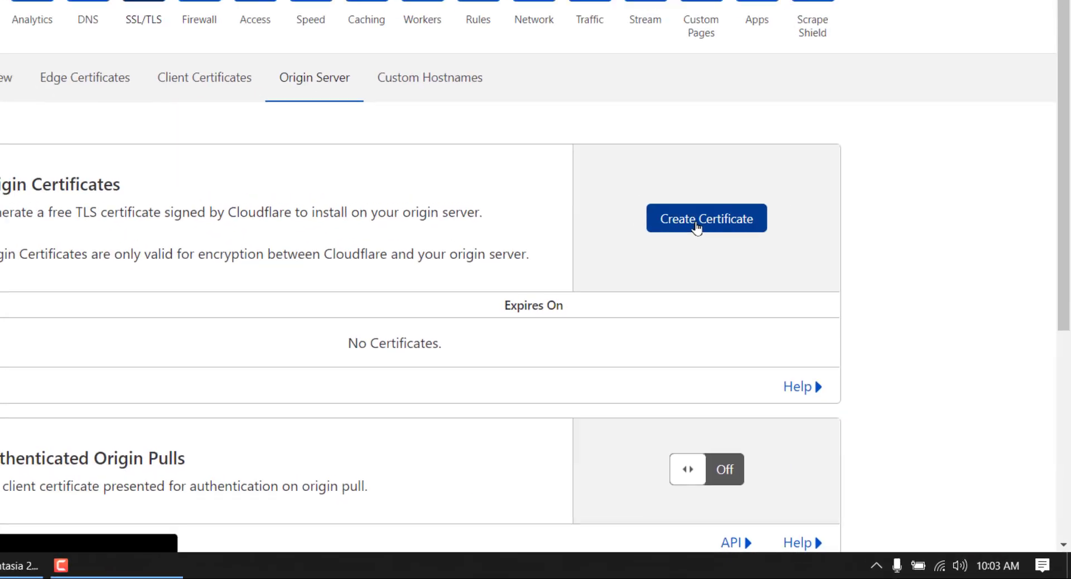
Create an RSA (2048) origin certificate for elitenglish.co and *.elitenglish.co, valid 15 years
{"action": "left_click", "coordinate": [690, 184]}
{"action": "scroll", "coordinate": [391, 304], "scroll_direction": "down", "scroll_amount": 3}
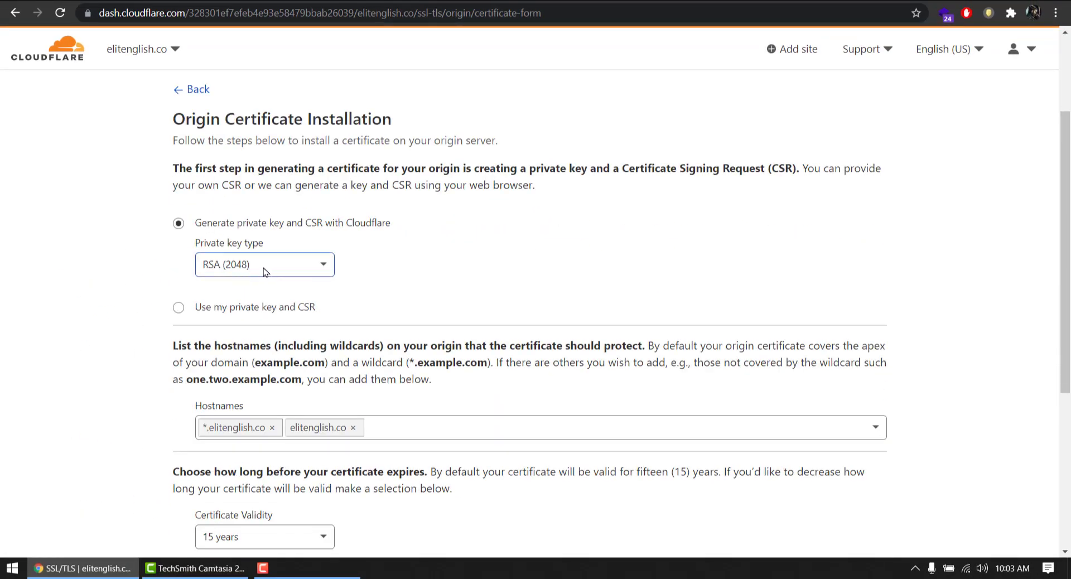
{"action": "scroll", "coordinate": [268, 279], "scroll_direction": "down", "scroll_amount": 3}
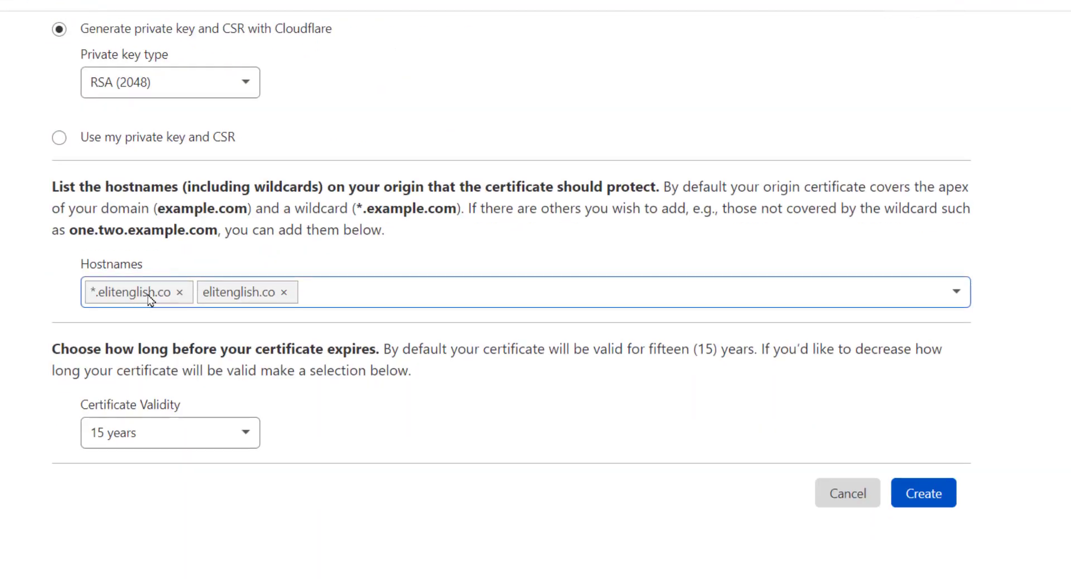
{"action": "scroll", "coordinate": [342, 308], "scroll_direction": "down", "scroll_amount": 2}
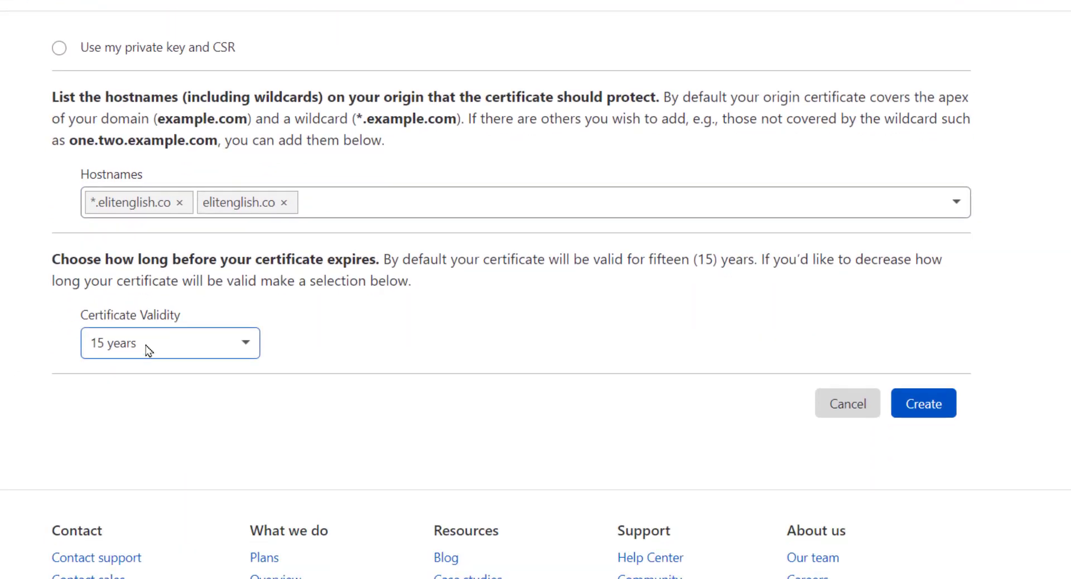
{"action": "left_click", "coordinate": [148, 350]}
{"action": "left_click_drag", "start_coordinate": [247, 402], "coordinate": [260, 460]}
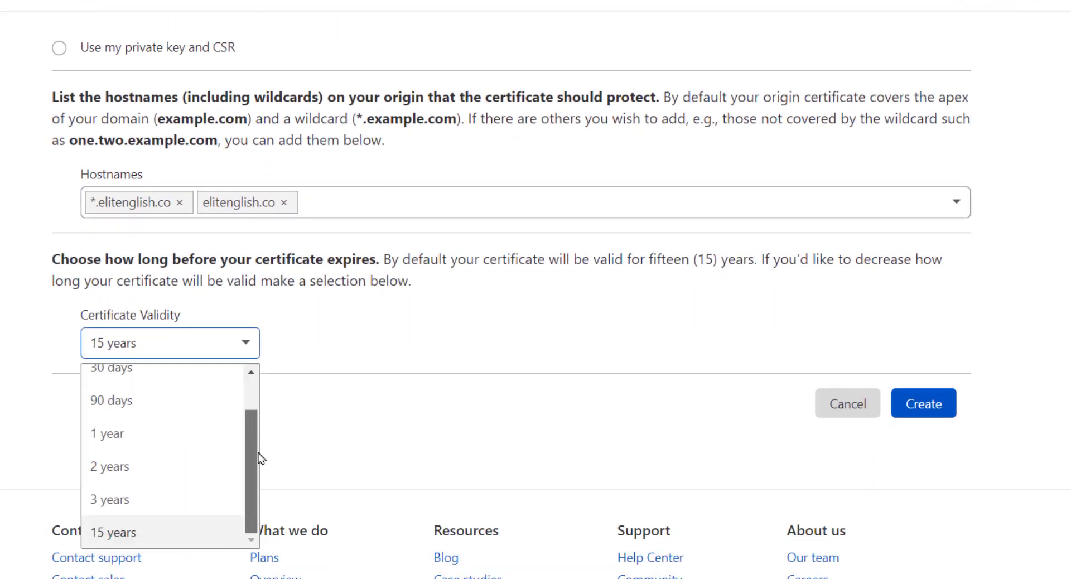
{"action": "left_click", "coordinate": [175, 531]}
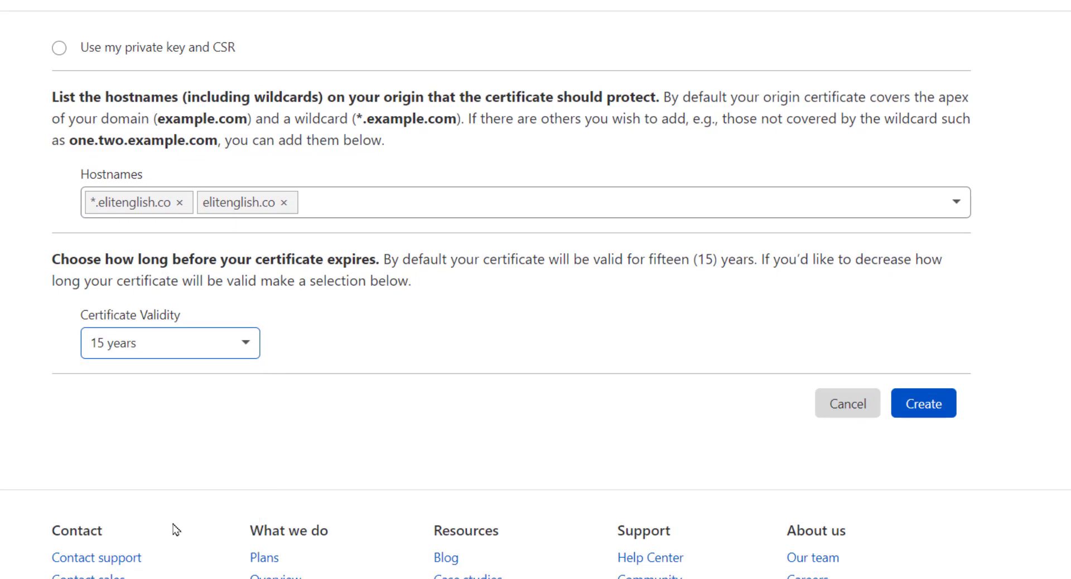
{"action": "left_click", "coordinate": [920, 405]}
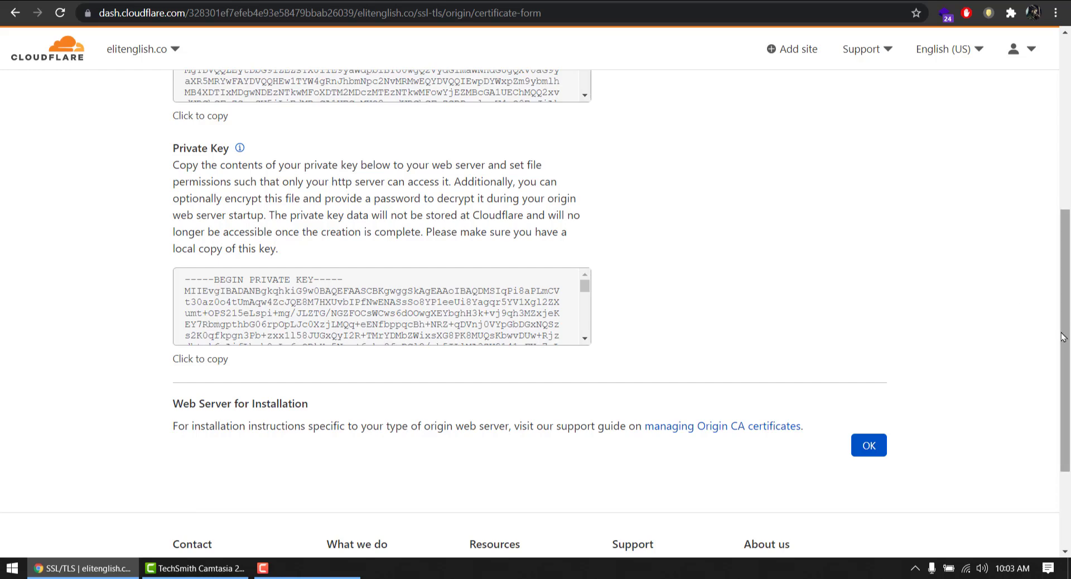
Copy the generated origin certificate text
{"action": "left_click_drag", "start_coordinate": [1062, 337], "coordinate": [1061, 239]}
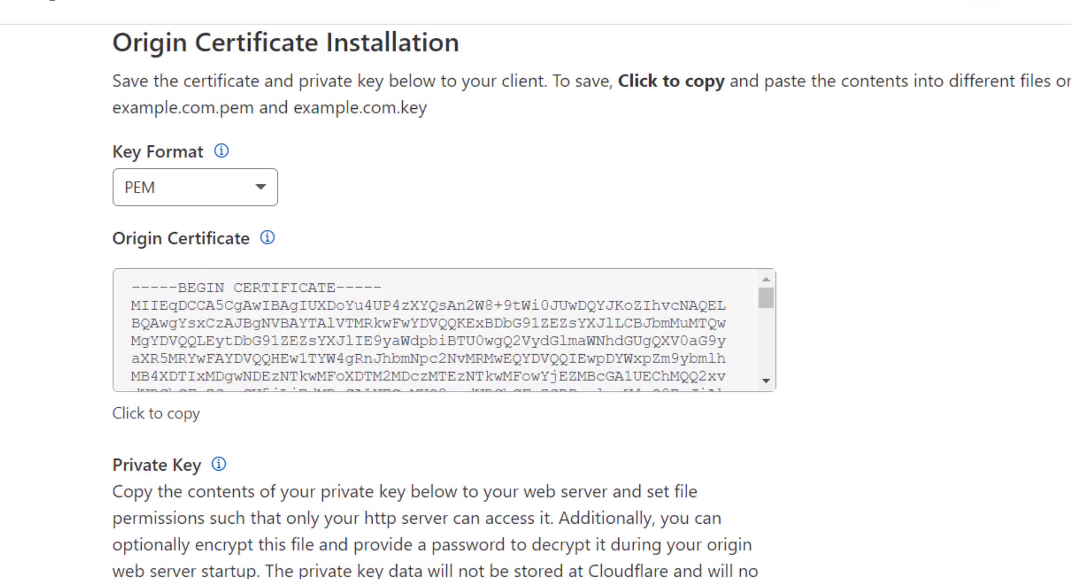
{"action": "scroll", "coordinate": [651, 376], "scroll_direction": "down", "scroll_amount": 1}
{"action": "left_click", "coordinate": [461, 306]}
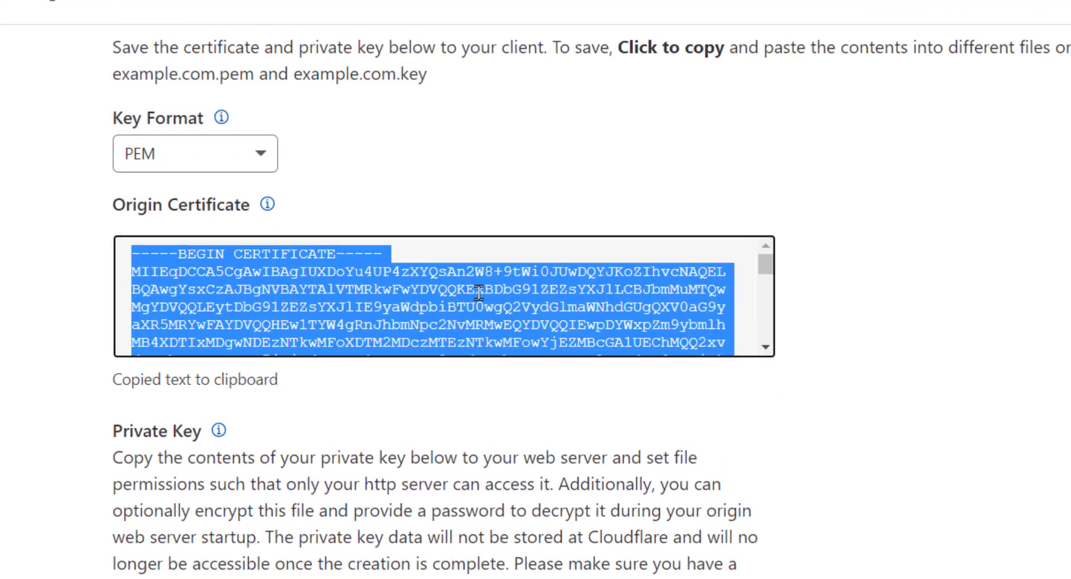
{"action": "right_click", "coordinate": [478, 292]}
{"action": "left_click", "coordinate": [529, 315]}
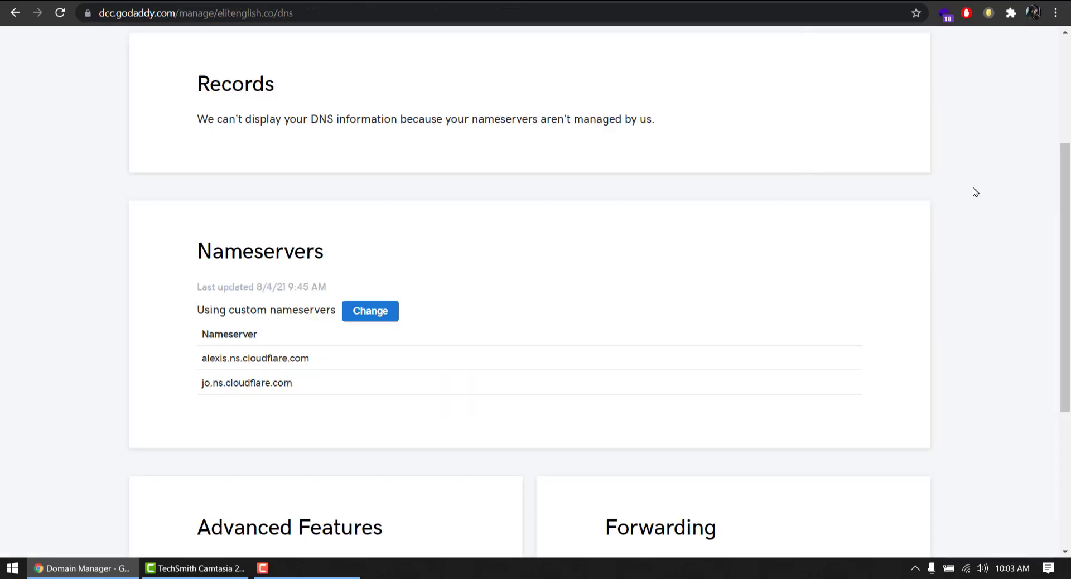
Go to My Products from the GoDaddy account menu and scroll to Web Hosting
{"action": "left_click_drag", "start_coordinate": [1053, 226], "coordinate": [954, 59]}
{"action": "left_click", "coordinate": [899, 53]}
{"action": "left_click", "coordinate": [778, 179]}
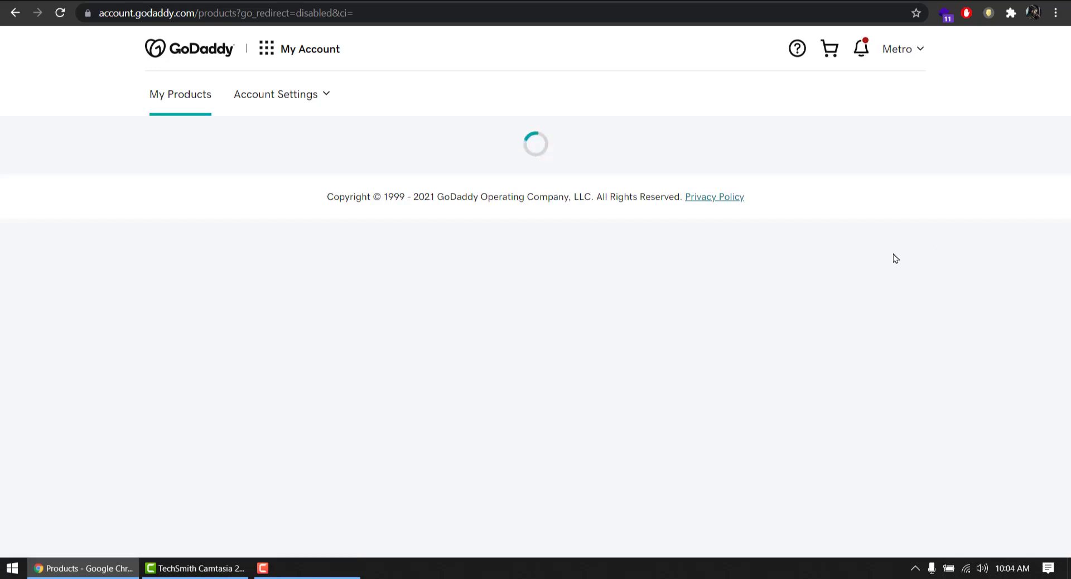
{"action": "left_click_drag", "start_coordinate": [1063, 123], "coordinate": [1052, 299]}
{"action": "scroll", "coordinate": [892, 301], "scroll_direction": "down", "scroll_amount": 6}
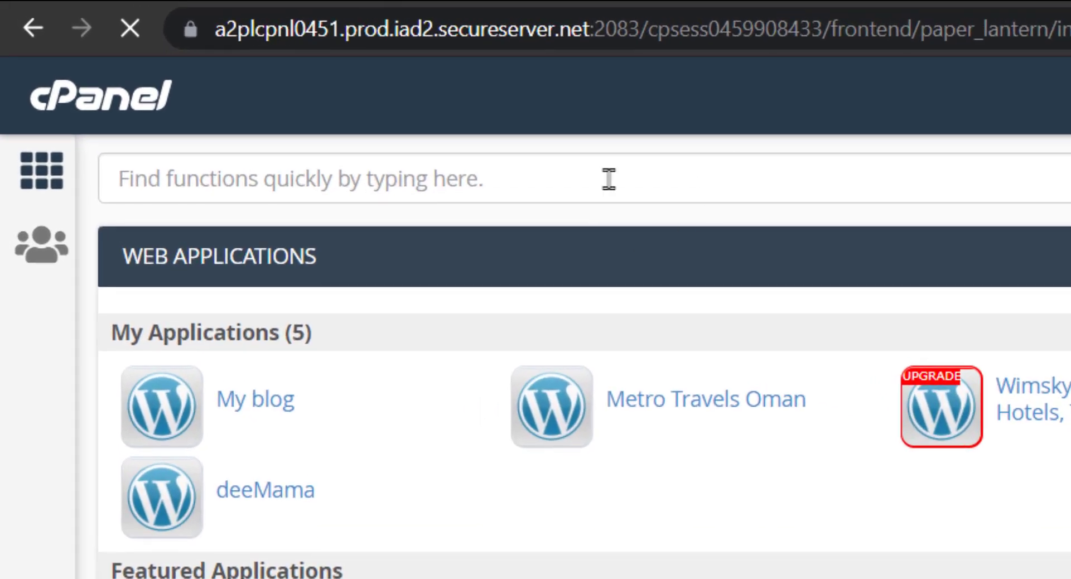
Search cPanel tools for 'ssl' and open SSL/TLS under Security
{"action": "left_click", "coordinate": [608, 178]}
{"action": "type", "text": "ss"}
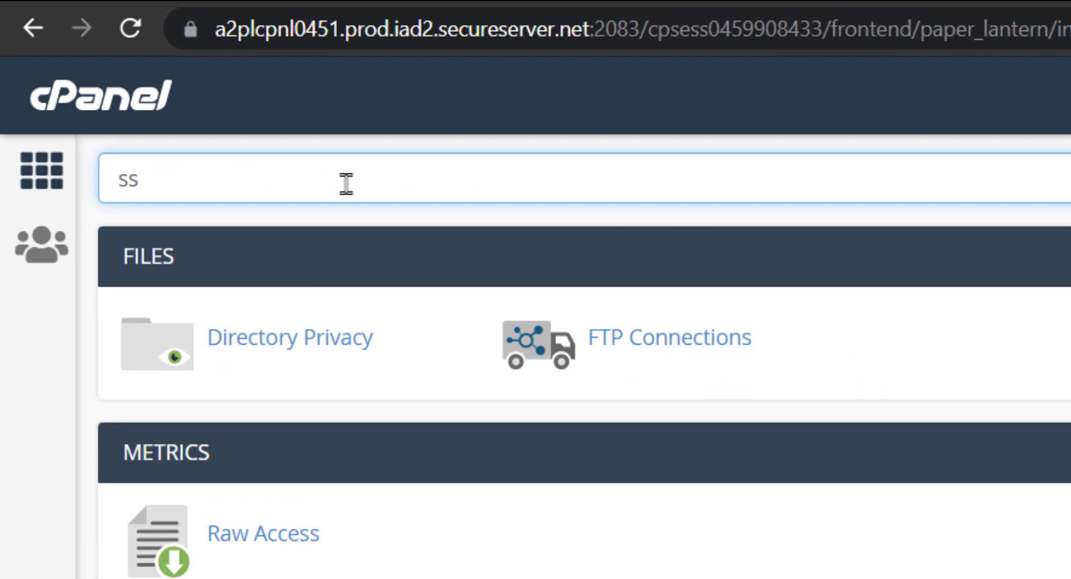
{"action": "type", "text": "l"}
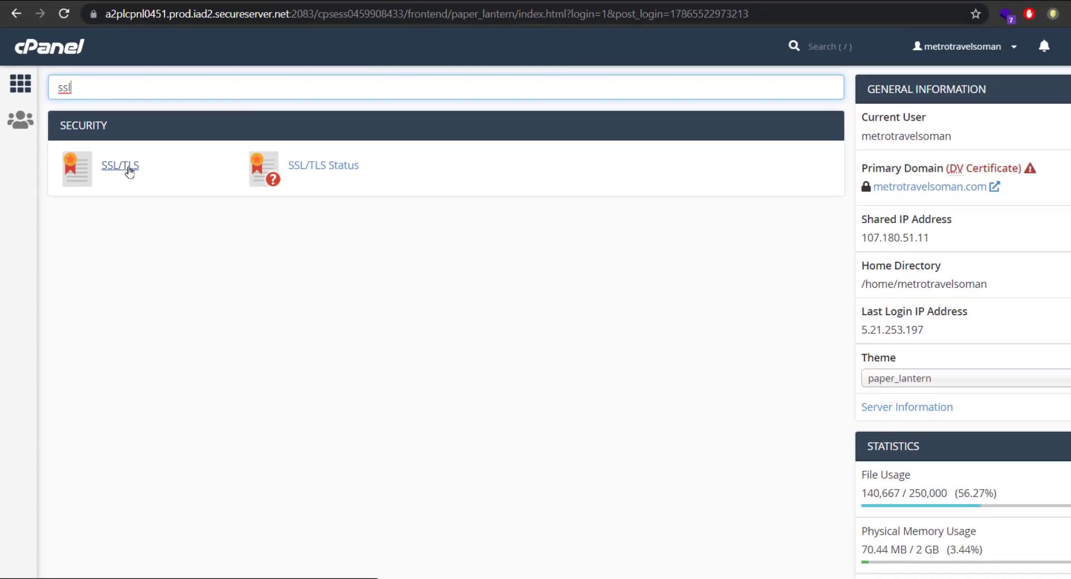
{"action": "left_click", "coordinate": [262, 343]}
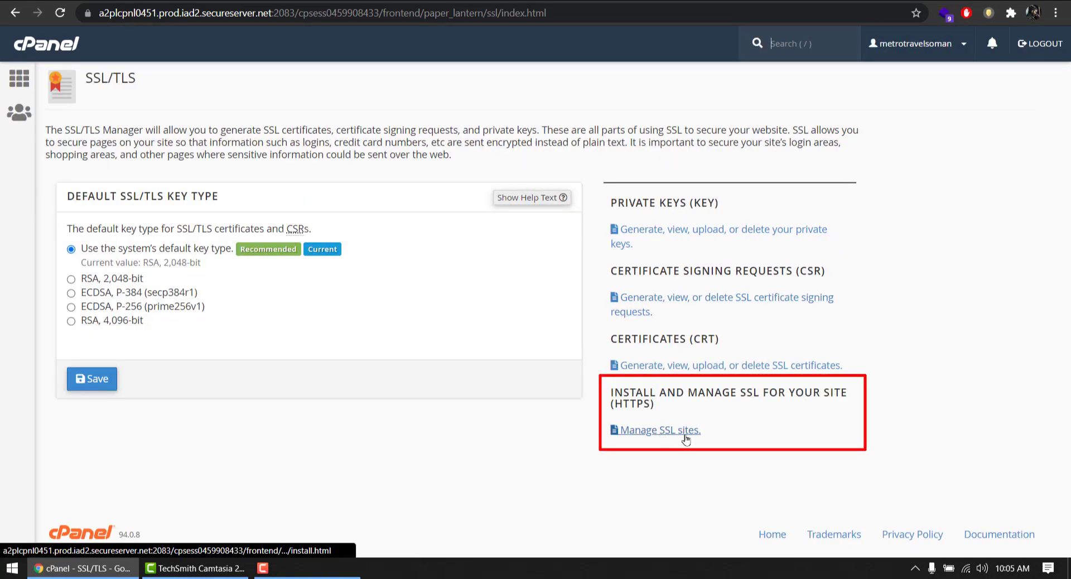
Open Manage SSL sites and choose elitenglish.co as the install domain
{"action": "left_click", "coordinate": [663, 435]}
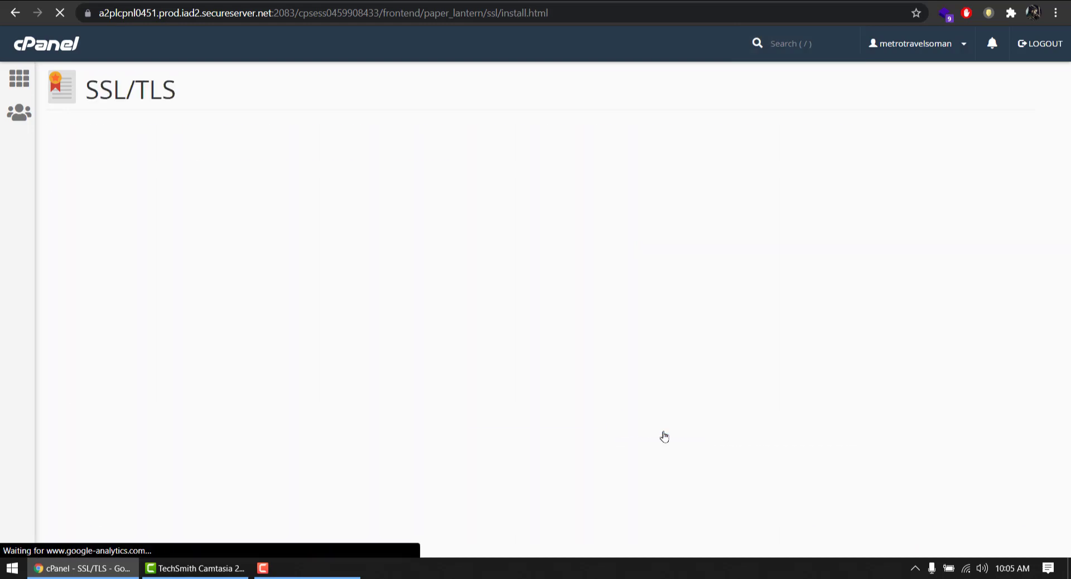
{"action": "scroll", "coordinate": [547, 258], "scroll_direction": "down", "scroll_amount": 6}
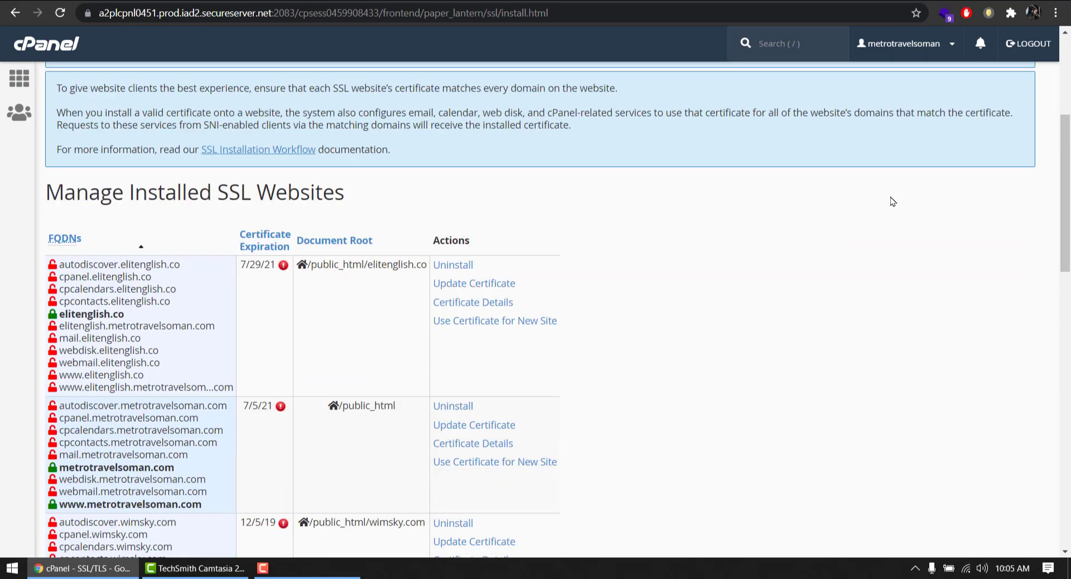
{"action": "scroll", "coordinate": [325, 280], "scroll_direction": "down", "scroll_amount": 10}
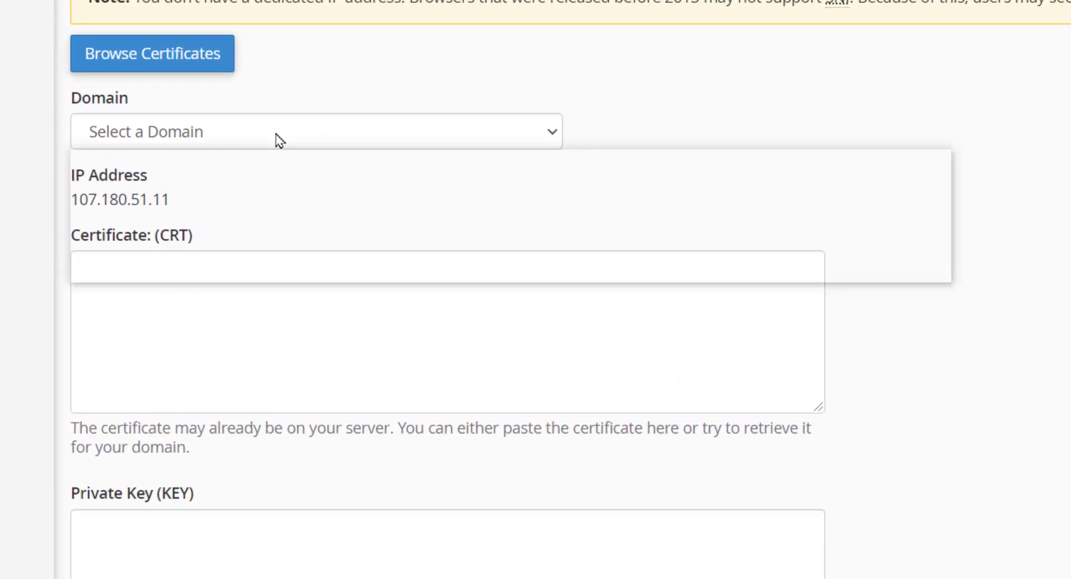
{"action": "left_click", "coordinate": [279, 140]}
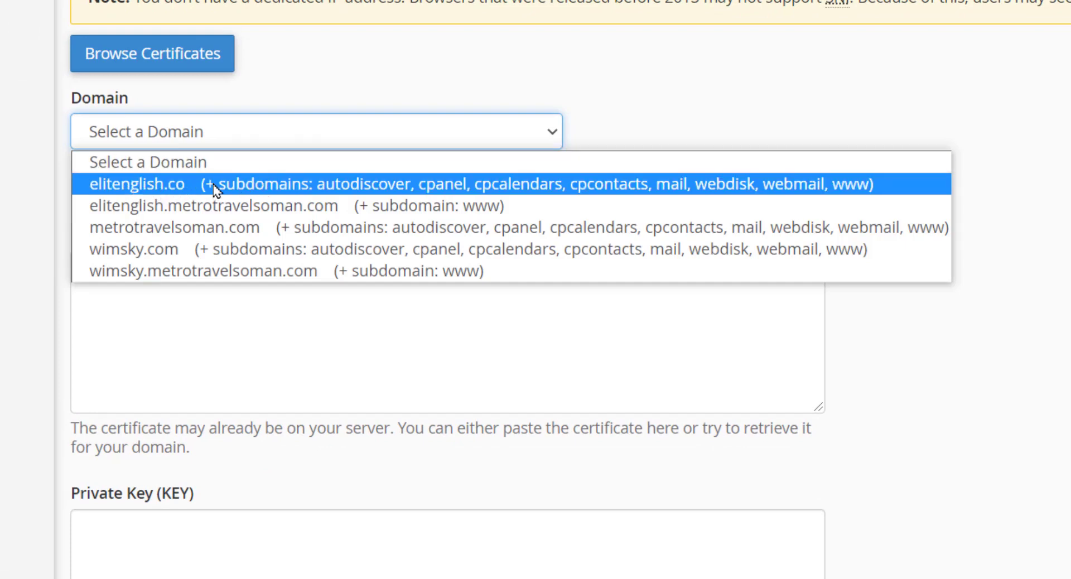
{"action": "left_click", "coordinate": [234, 184]}
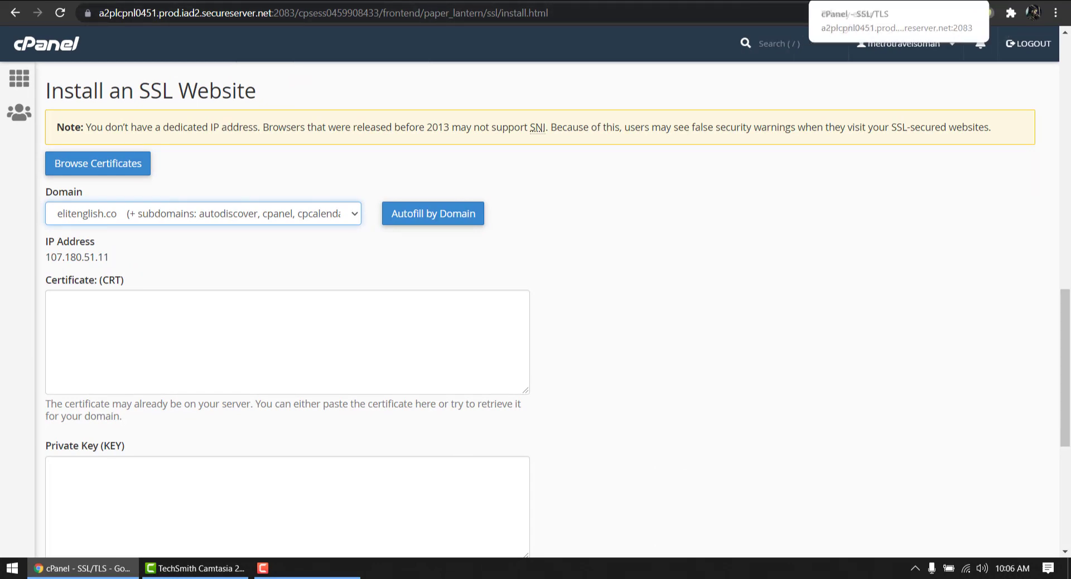
Copy Cloudflare's origin certificate and paste it into the cPanel Certificate (CRT) field
{"action": "left_click", "coordinate": [960, 1]}
{"action": "left_click", "coordinate": [959, 1]}
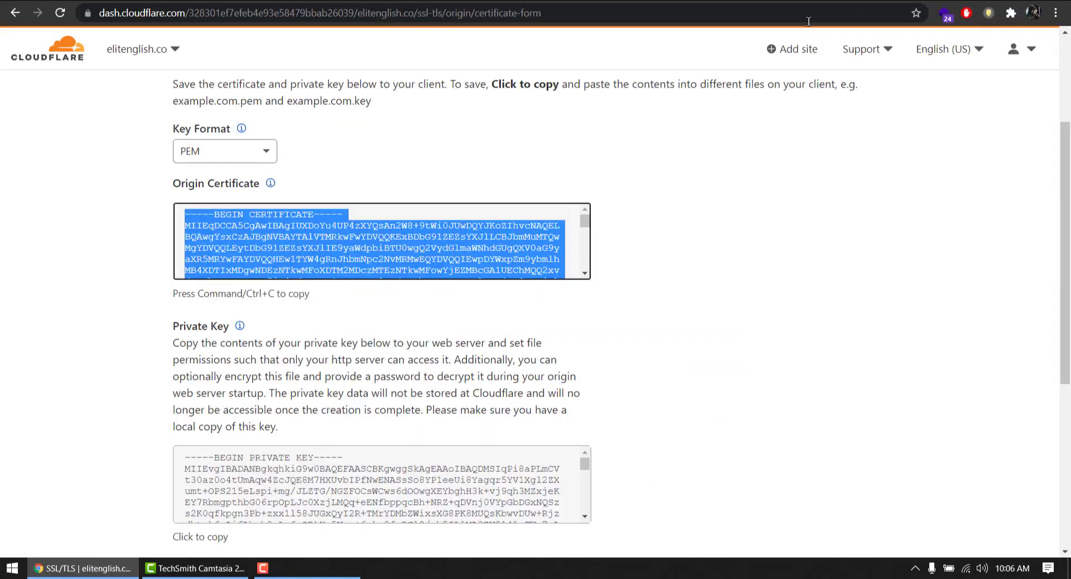
{"action": "left_click", "coordinate": [258, 219]}
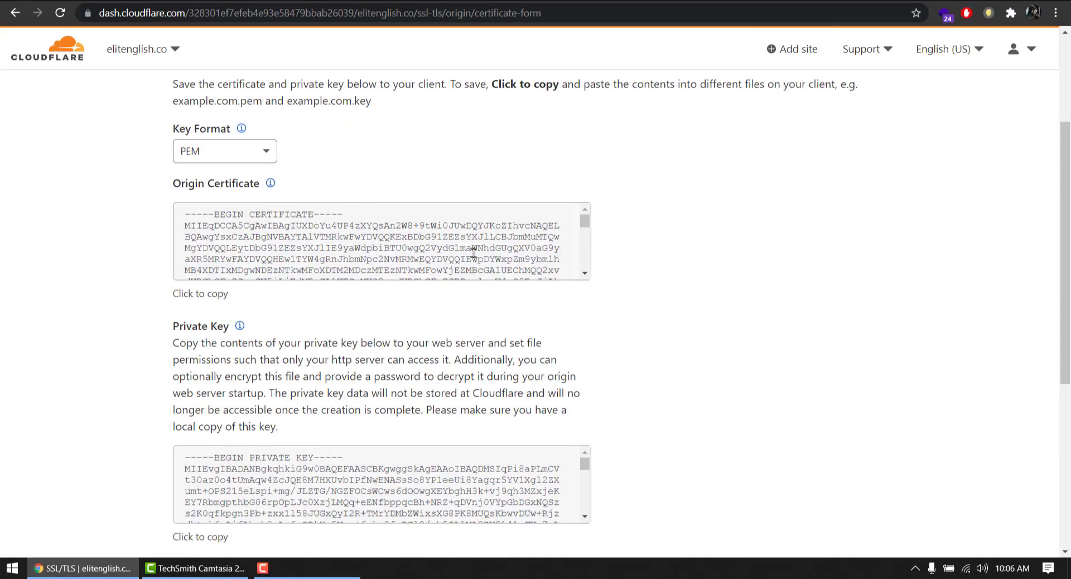
{"action": "left_click", "coordinate": [263, 220]}
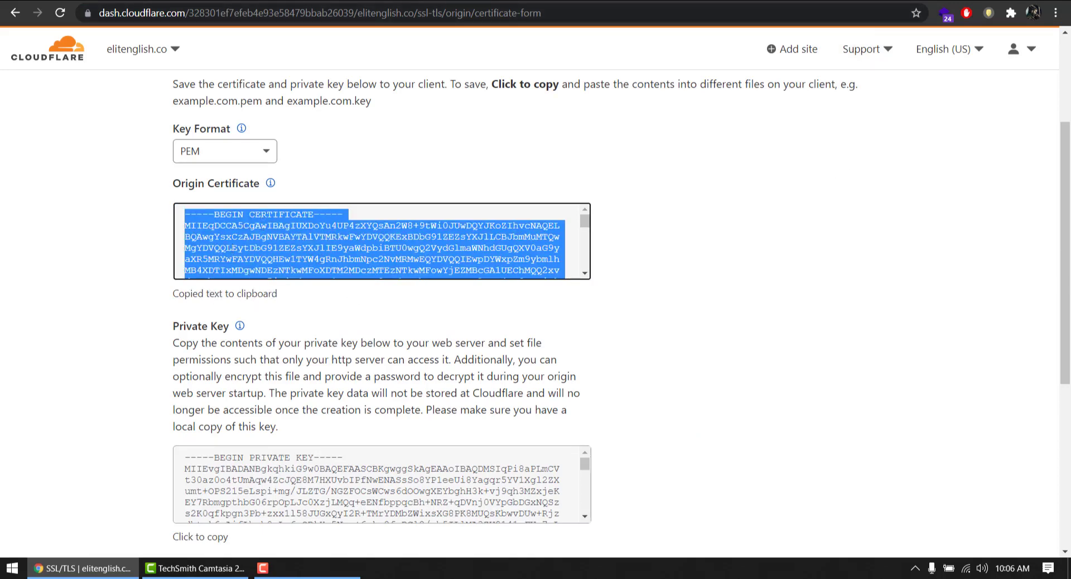
{"action": "key", "text": "ctrl+Tab"}
{"action": "right_click", "coordinate": [320, 315]}
{"action": "left_click", "coordinate": [346, 173]}
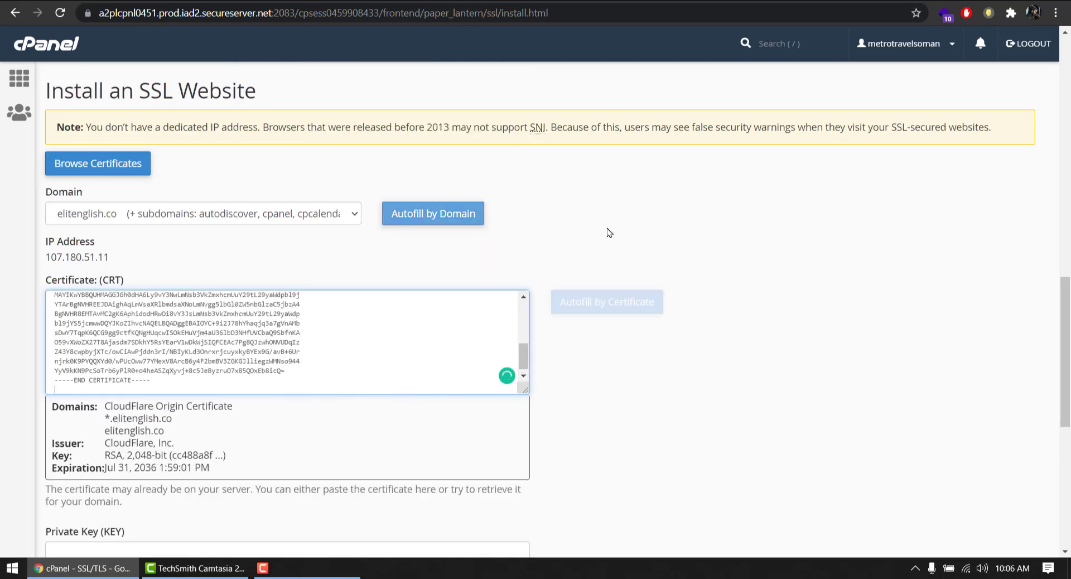
{"action": "scroll", "coordinate": [714, 232], "scroll_direction": "down", "scroll_amount": 2}
Copy Cloudflare's private key and paste it into the cPanel Private Key (KEY) field
{"action": "key", "text": "ctrl+shift+Tab"}
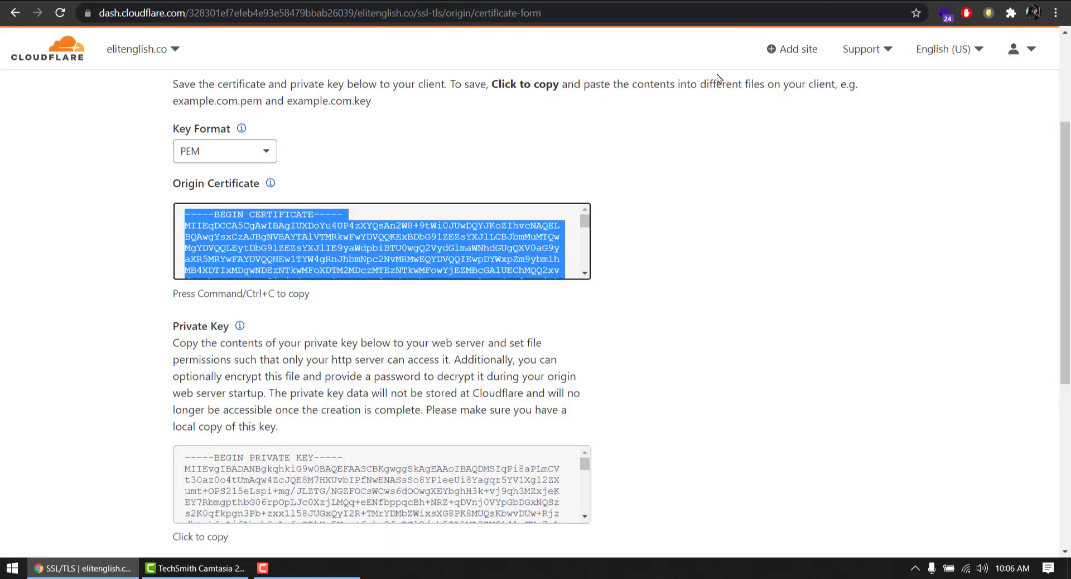
{"action": "scroll", "coordinate": [766, 246], "scroll_direction": "down", "scroll_amount": 3}
{"action": "left_click", "coordinate": [314, 334]}
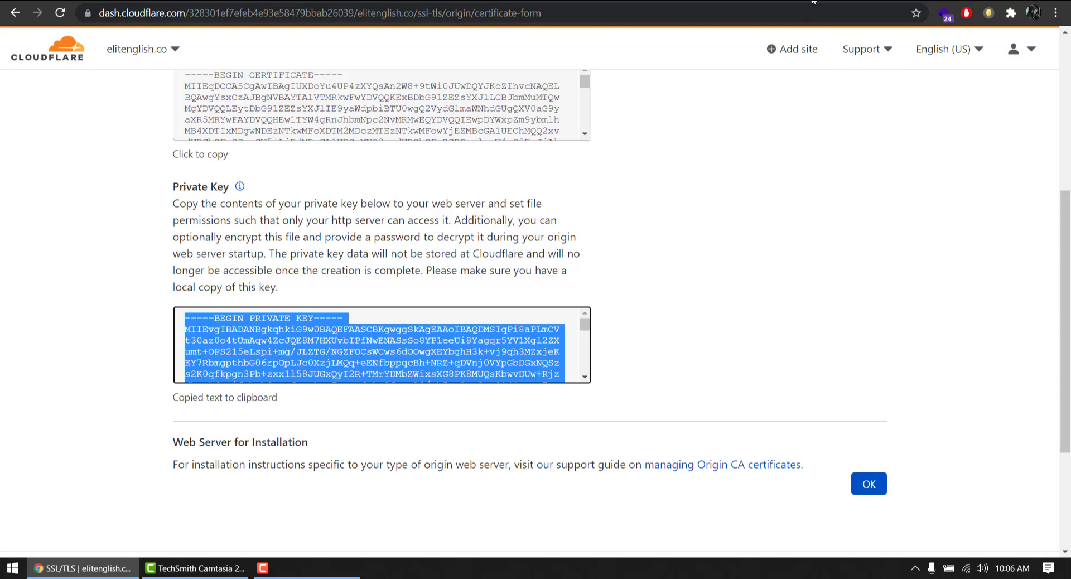
{"action": "key", "text": "ctrl+Tab"}
{"action": "scroll", "coordinate": [766, 246], "scroll_direction": "down", "scroll_amount": 3}
{"action": "left_click", "coordinate": [86, 271]}
{"action": "right_click", "coordinate": [96, 282]}
{"action": "left_click", "coordinate": [162, 386]}
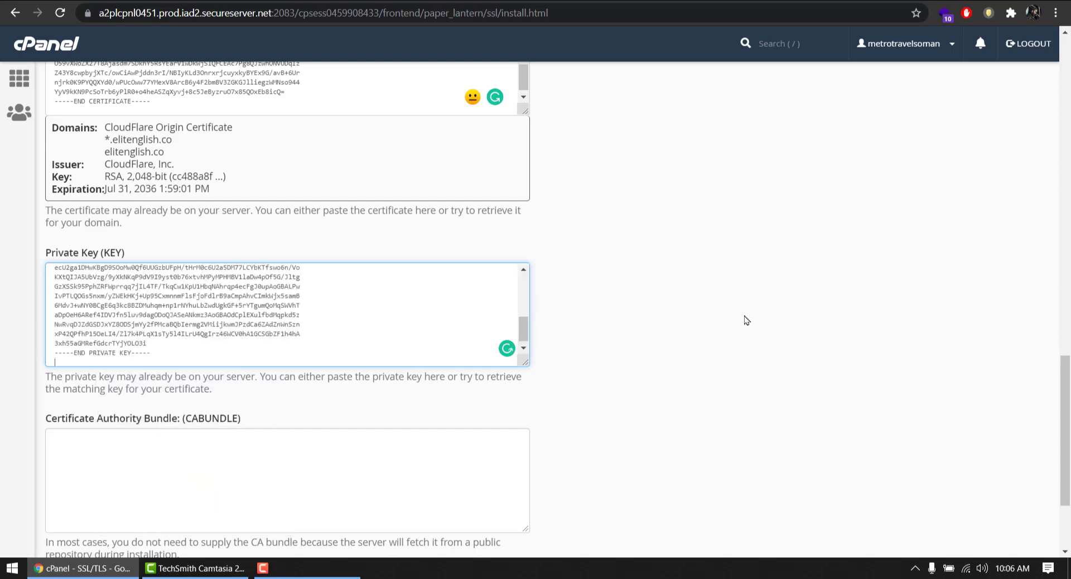
{"action": "scroll", "coordinate": [693, 295], "scroll_direction": "down", "scroll_amount": 2}
{"action": "scroll", "coordinate": [693, 295], "scroll_direction": "down", "scroll_amount": 1}
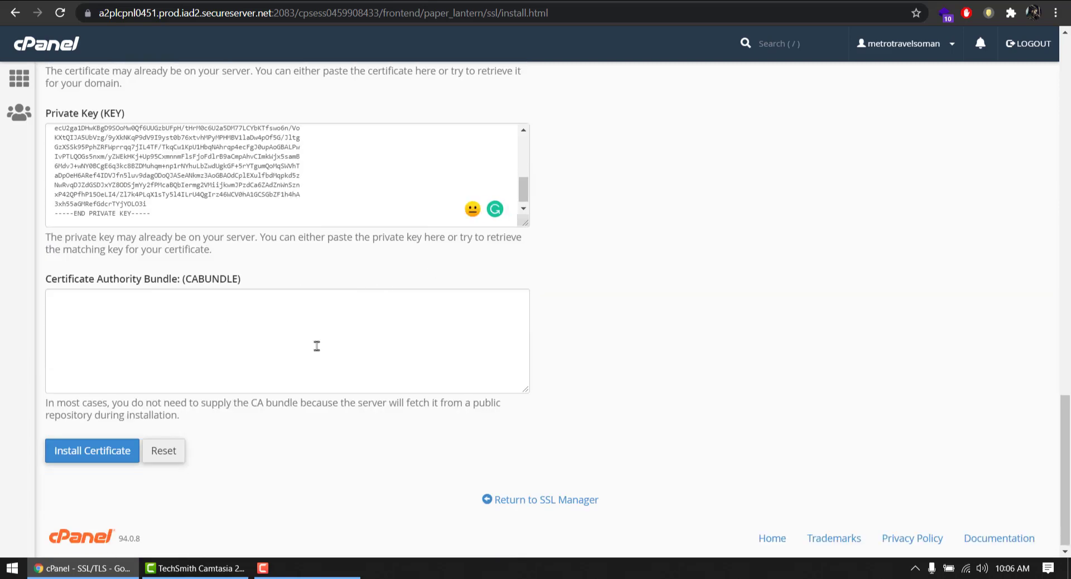
Install the origin certificate for elitenglish.co and dismiss the success notice
{"action": "left_click", "coordinate": [112, 449]}
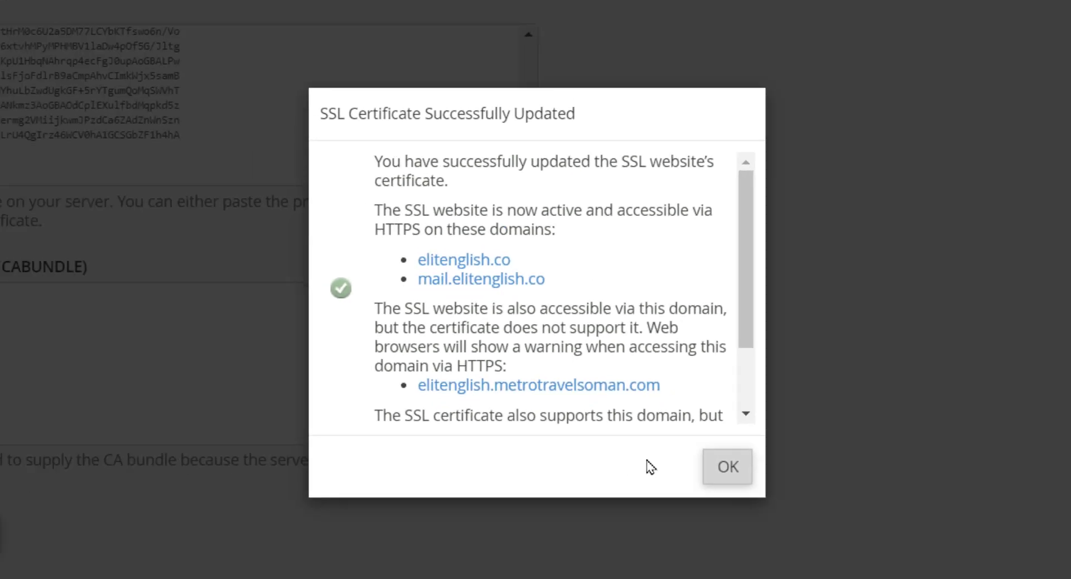
{"action": "left_click", "coordinate": [804, 530]}
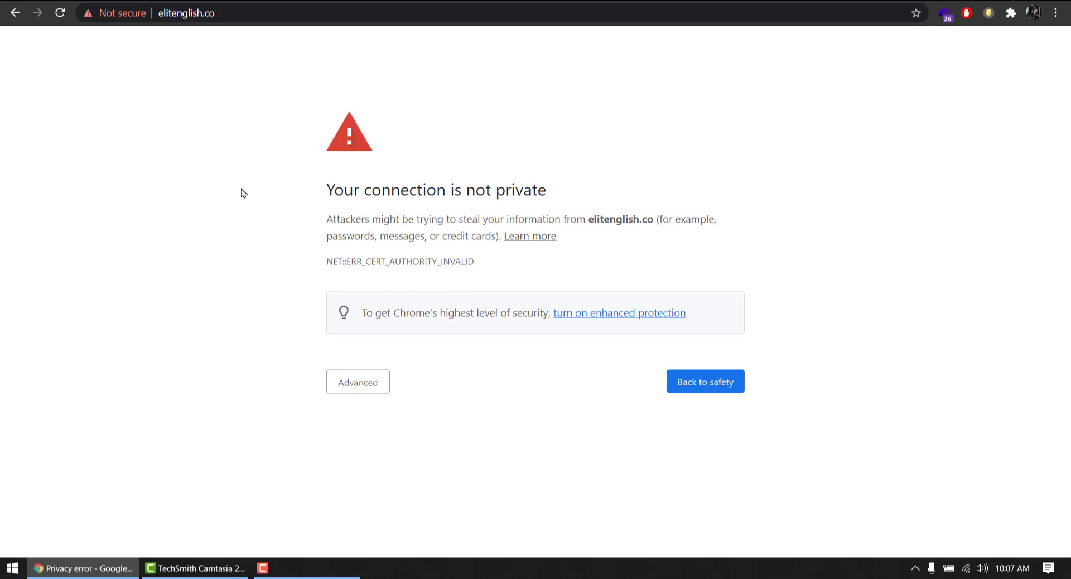
Load elitenglish.co/wp-admin in an incognito window and proceed past the certificate warning
{"action": "left_click", "coordinate": [303, 8]}
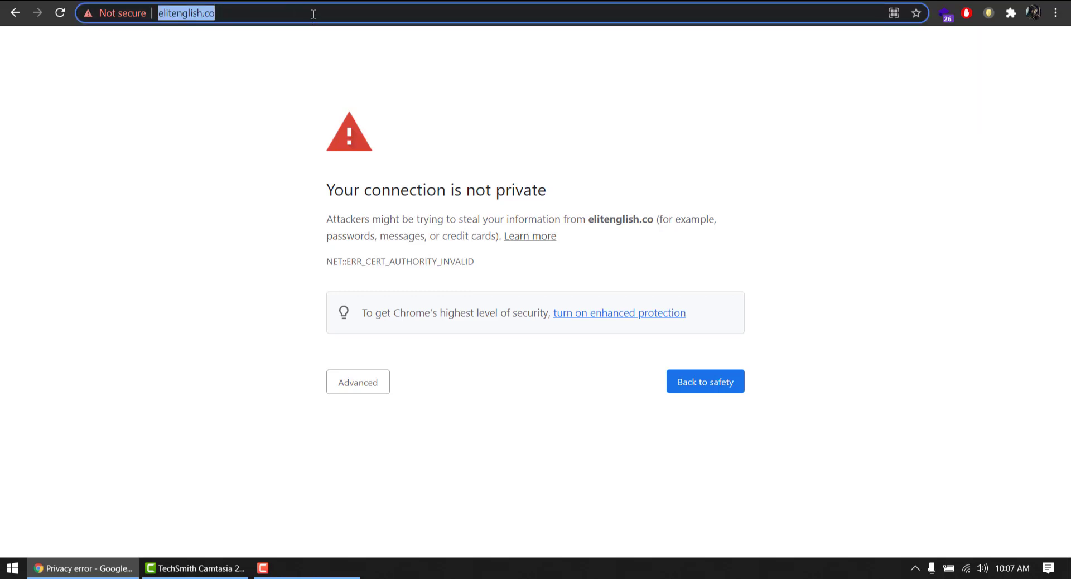
{"action": "right_click", "coordinate": [313, 14]}
{"action": "left_click", "coordinate": [352, 90]}
{"action": "left_click", "coordinate": [166, 188]}
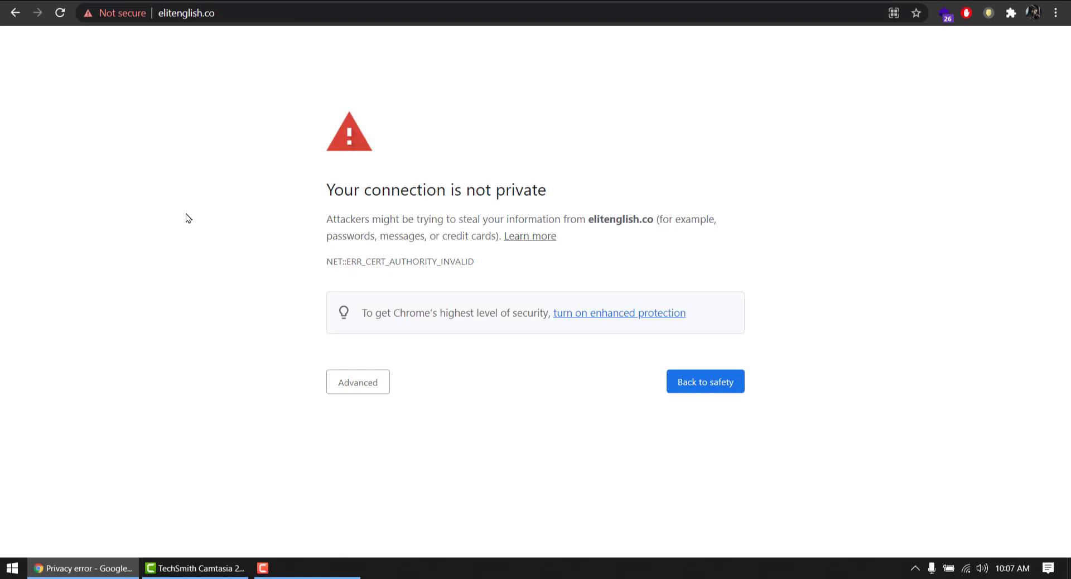
{"action": "key", "text": "ctrl+shift+n"}
{"action": "key", "text": "ctrl+v"}
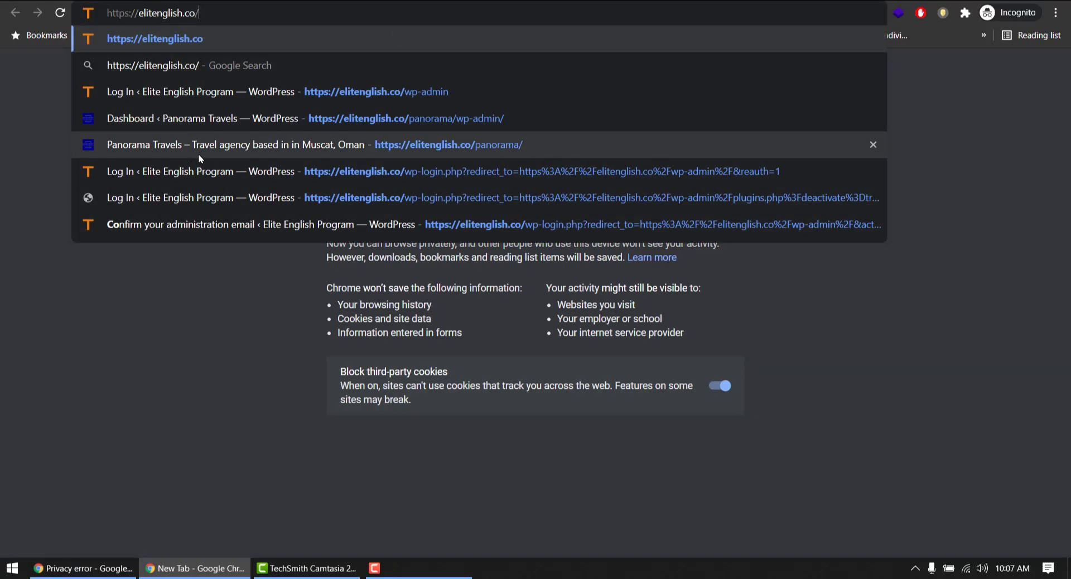
{"action": "type", "text": "wp-"}
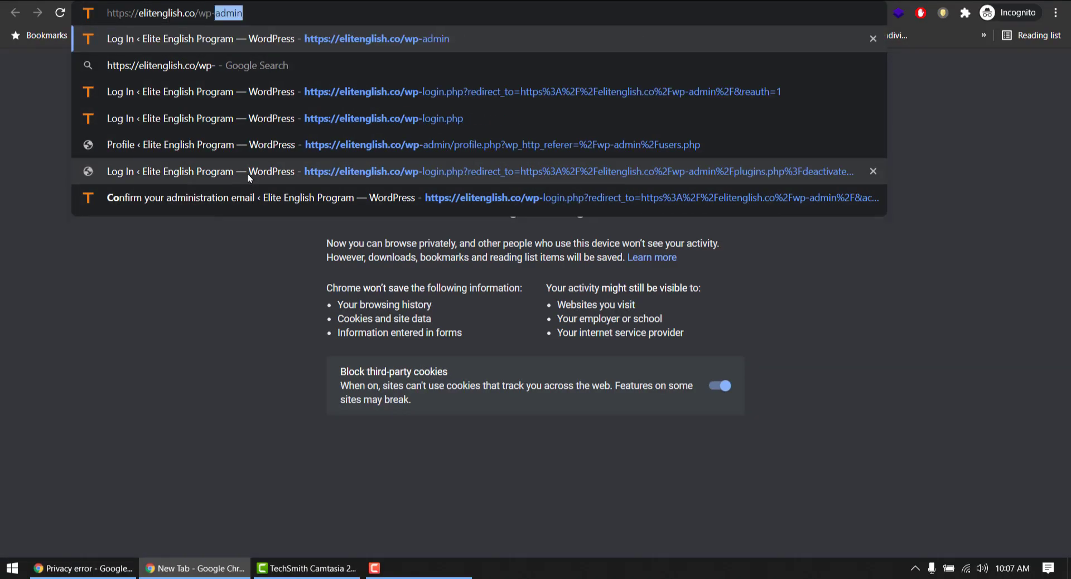
{"action": "key", "text": "Return"}
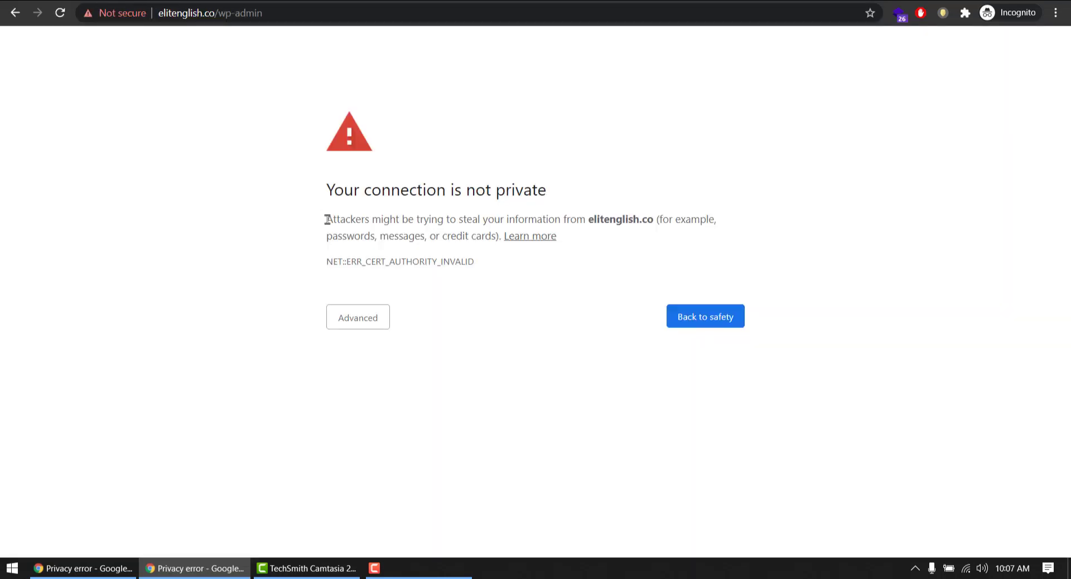
{"action": "left_click", "coordinate": [343, 314]}
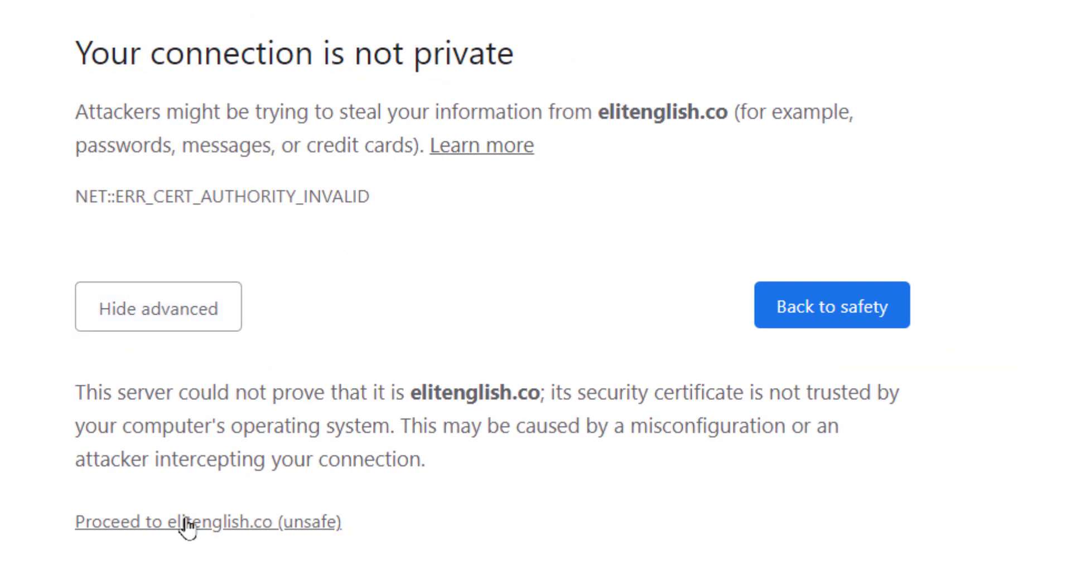
{"action": "left_click", "coordinate": [188, 527]}
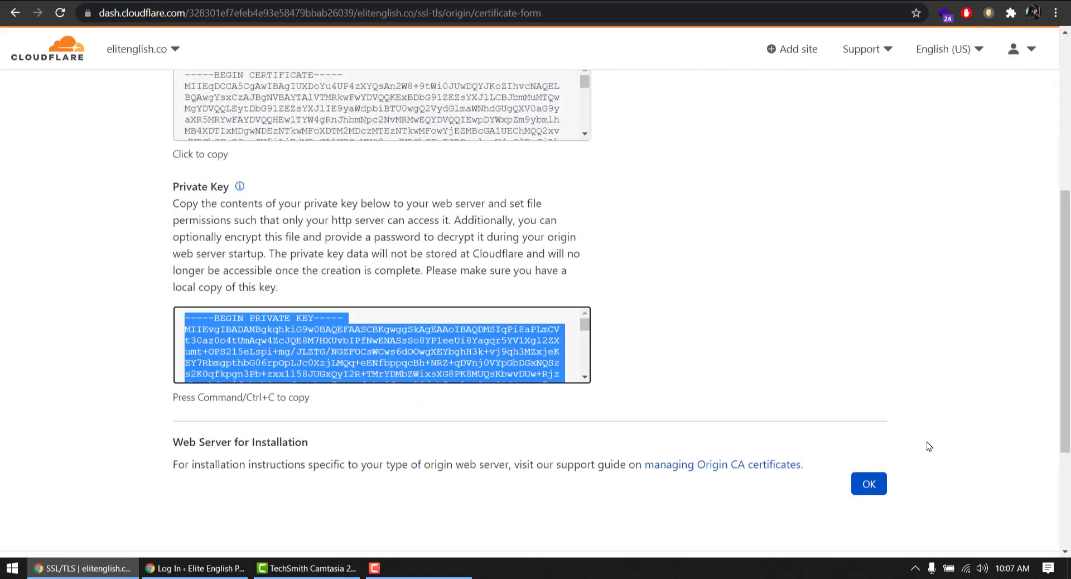
Confirm the origin certificate with OK, return to Cloudflare Home, then go to the WordPress login
{"action": "left_click", "coordinate": [868, 484]}
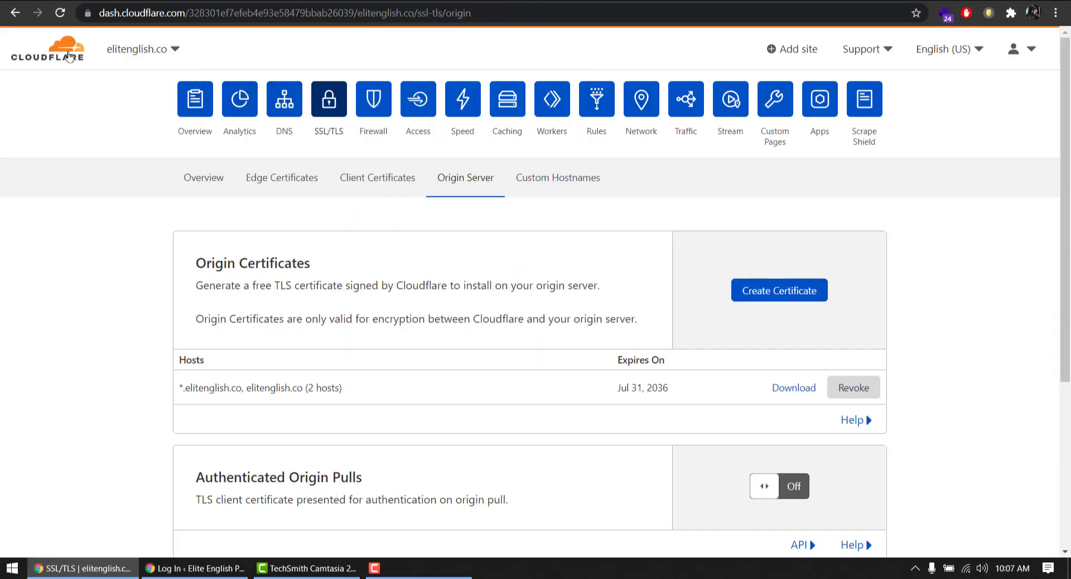
{"action": "left_click", "coordinate": [67, 56]}
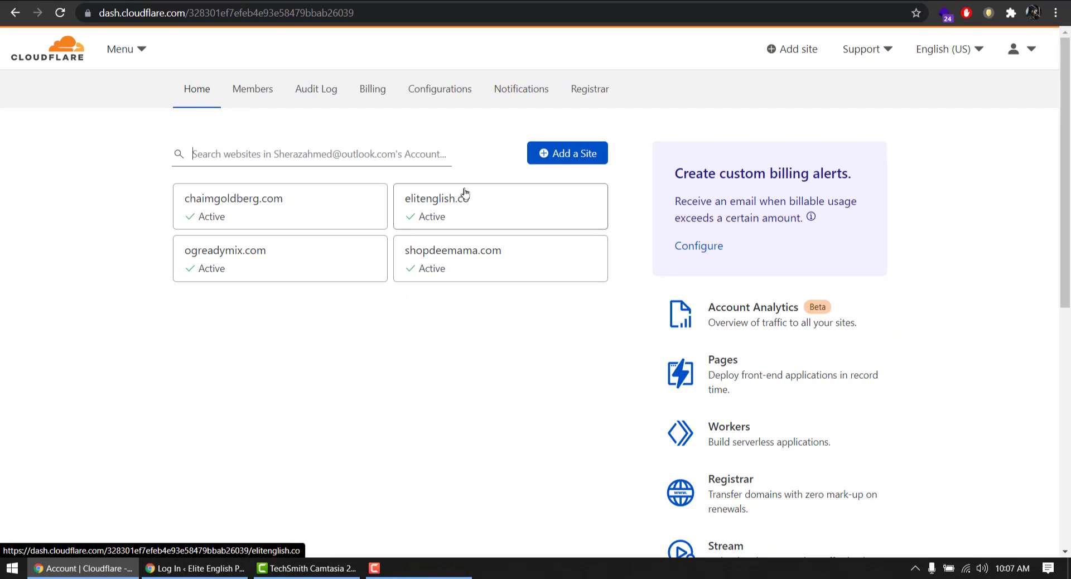
{"action": "left_click", "coordinate": [195, 568]}
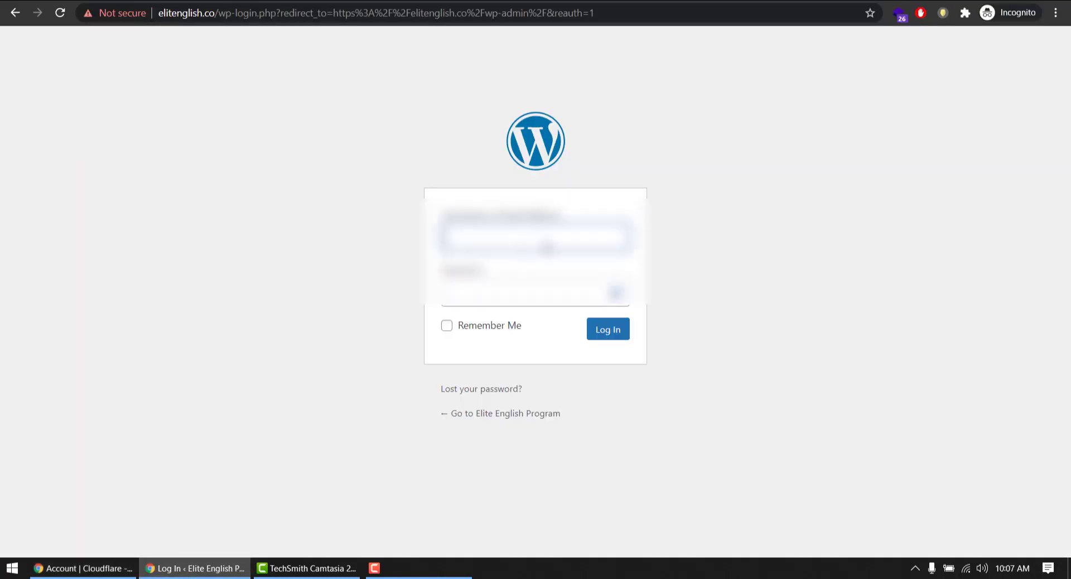
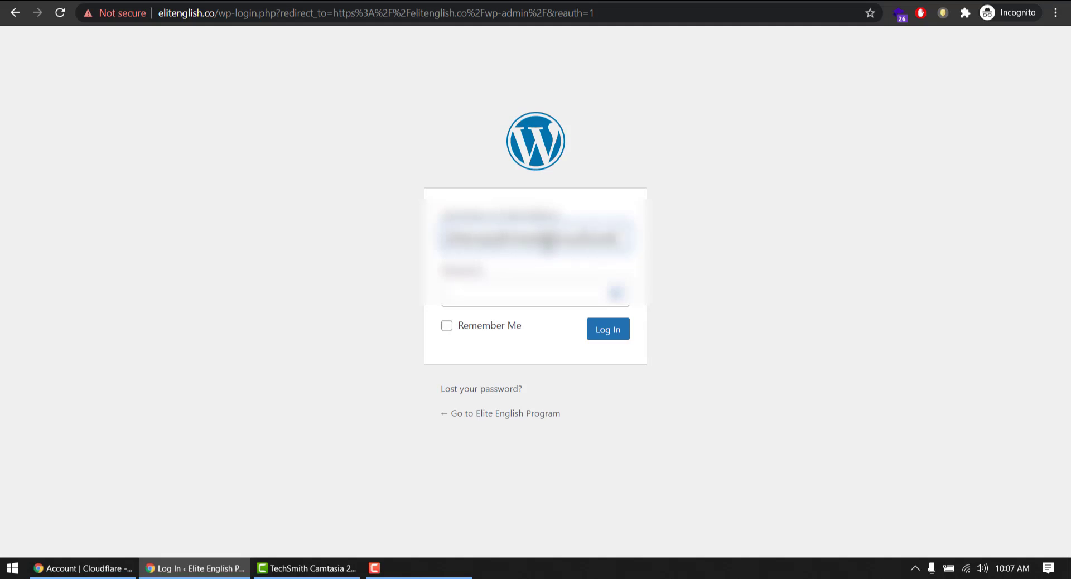
Log in to WordPress admin with the admin e-mail and password, ticking Remember Me
{"action": "key", "text": "Tab"}
{"action": "type", "text": "************"}
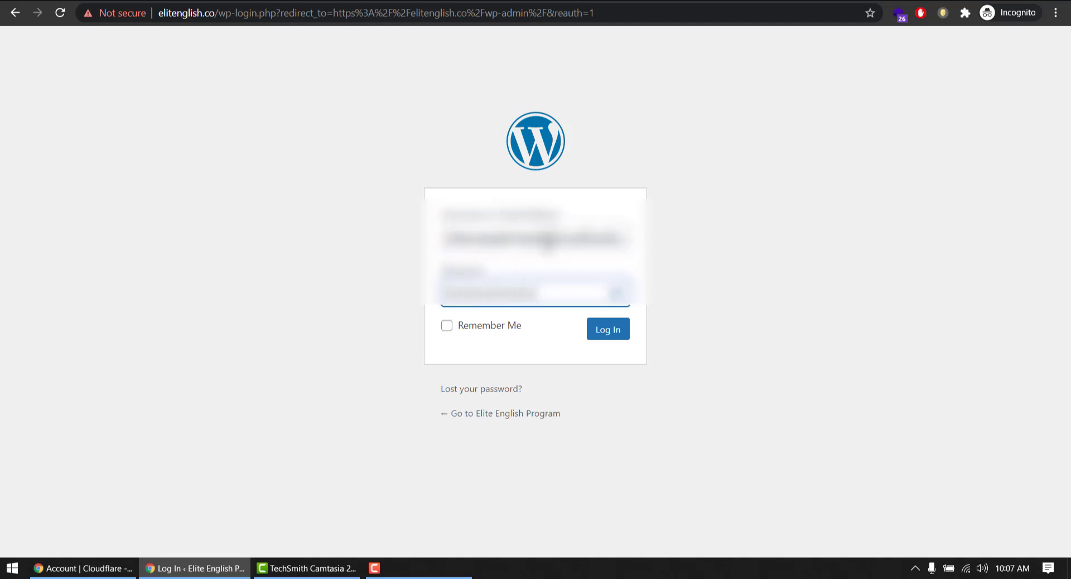
{"action": "left_click", "coordinate": [505, 328]}
{"action": "left_click", "coordinate": [608, 329]}
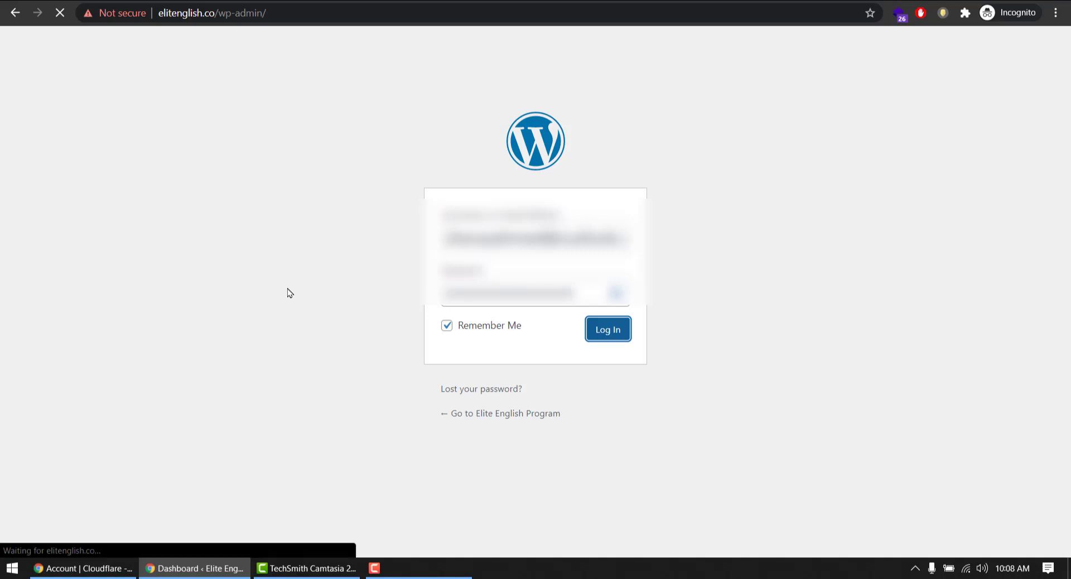
Search plugins for 'ssl', then install and activate Really Simple SSL
{"action": "scroll", "coordinate": [67, 335], "scroll_direction": "down", "scroll_amount": 3}
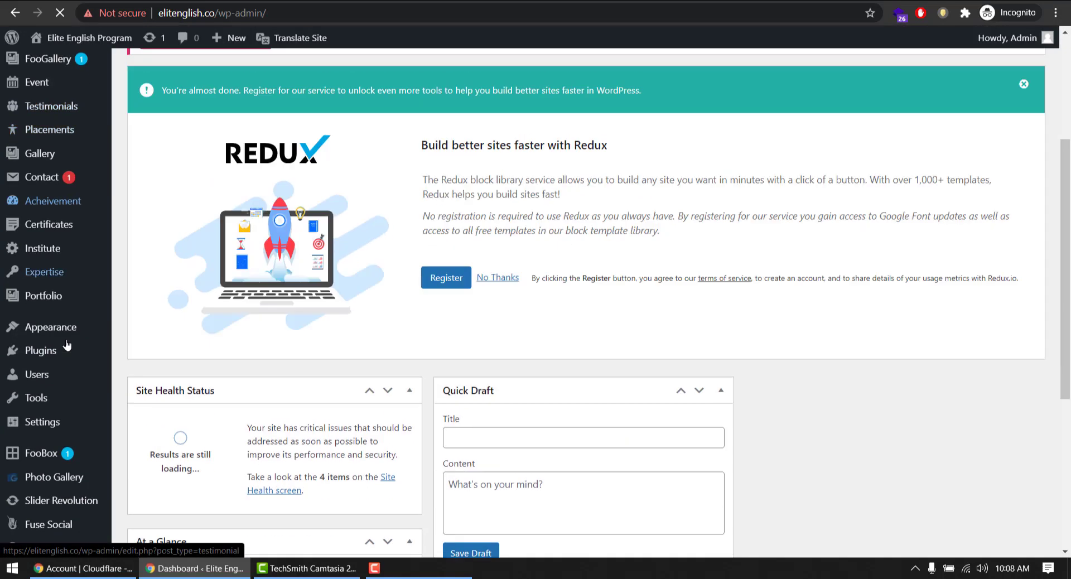
{"action": "mouse_move", "coordinate": [92, 355]}
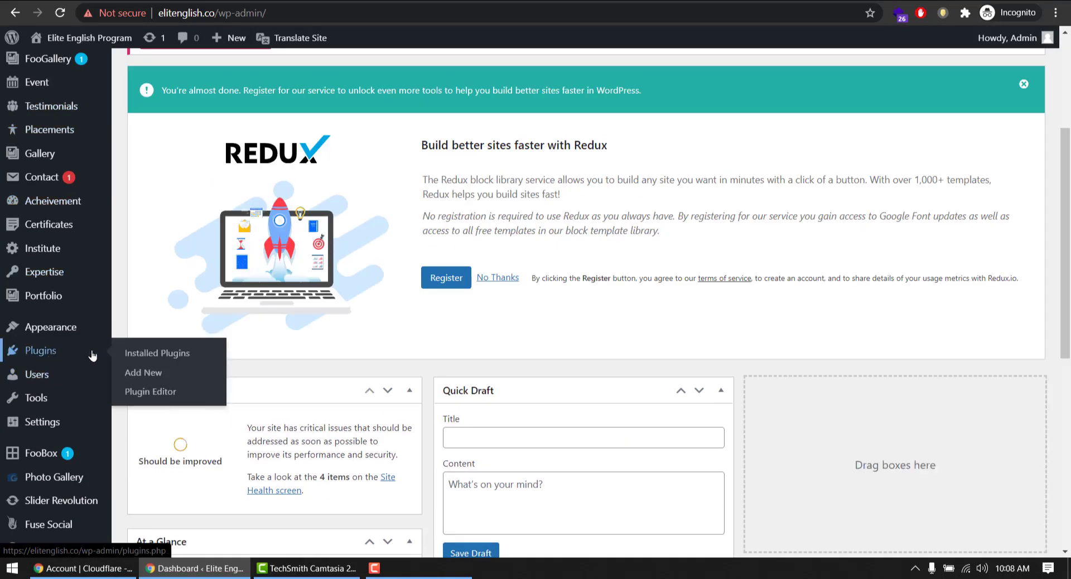
{"action": "left_click", "coordinate": [151, 373]}
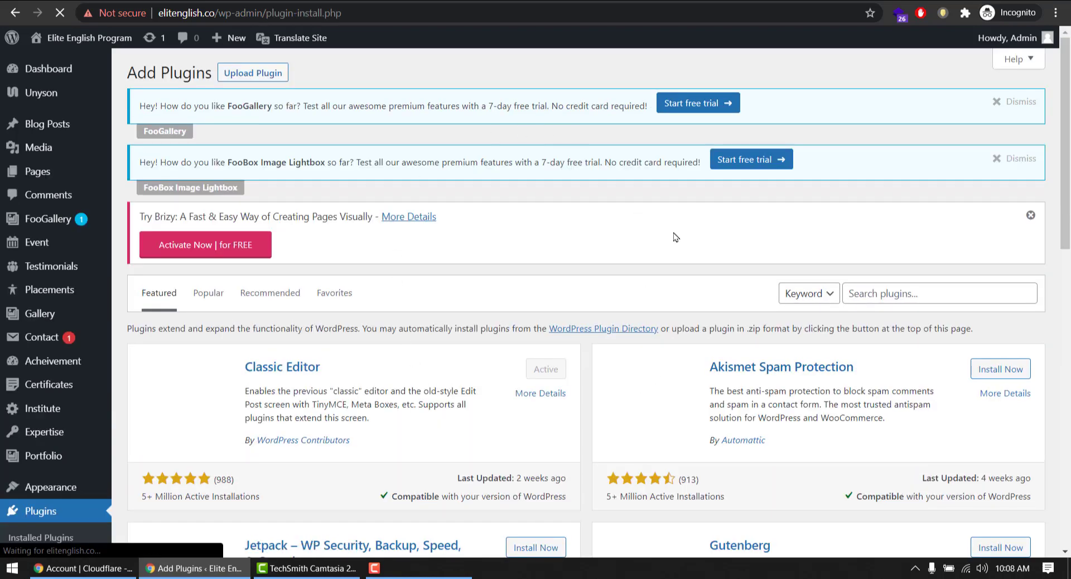
{"action": "scroll", "coordinate": [675, 237], "scroll_direction": "down", "scroll_amount": 2}
{"action": "left_click", "coordinate": [915, 149]}
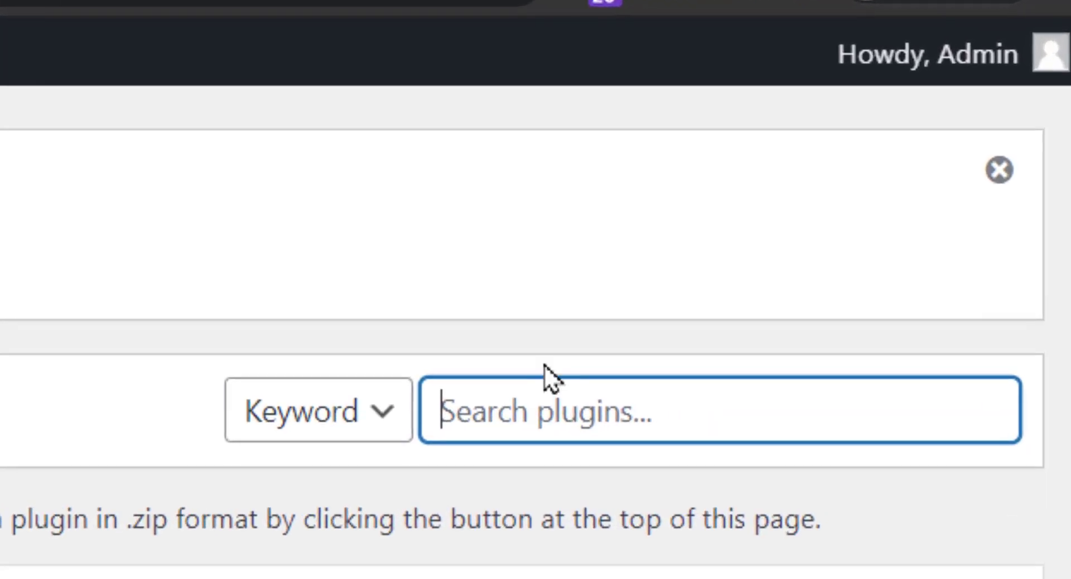
{"action": "type", "text": "ssl"}
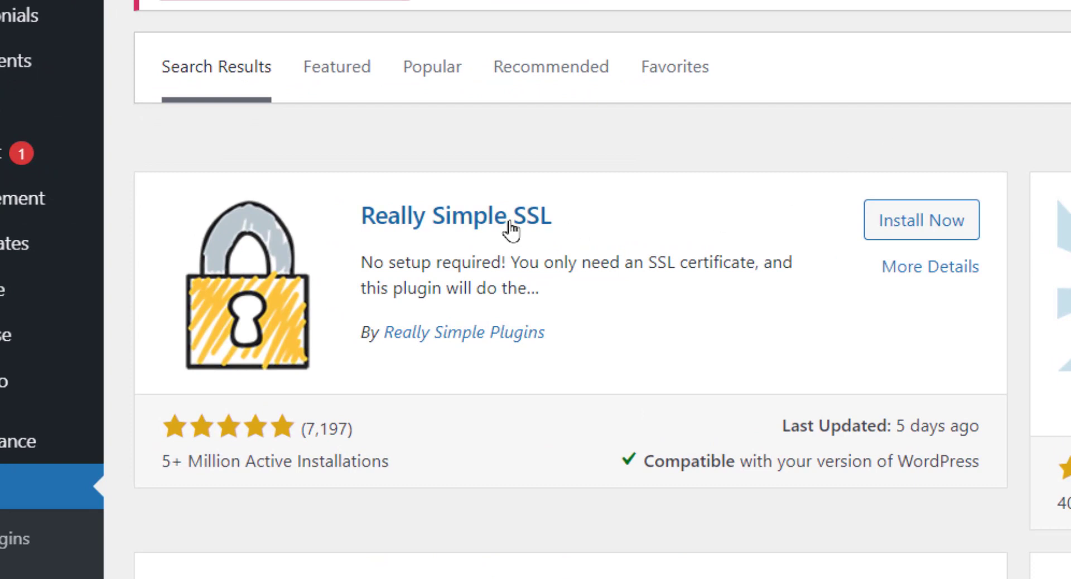
{"action": "left_click", "coordinate": [886, 235]}
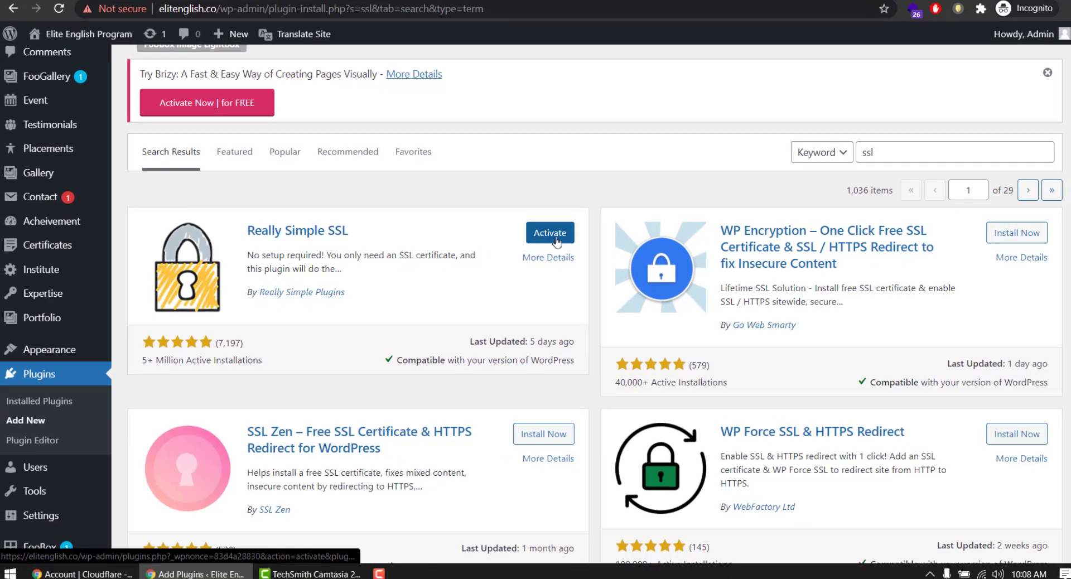
{"action": "left_click", "coordinate": [556, 240]}
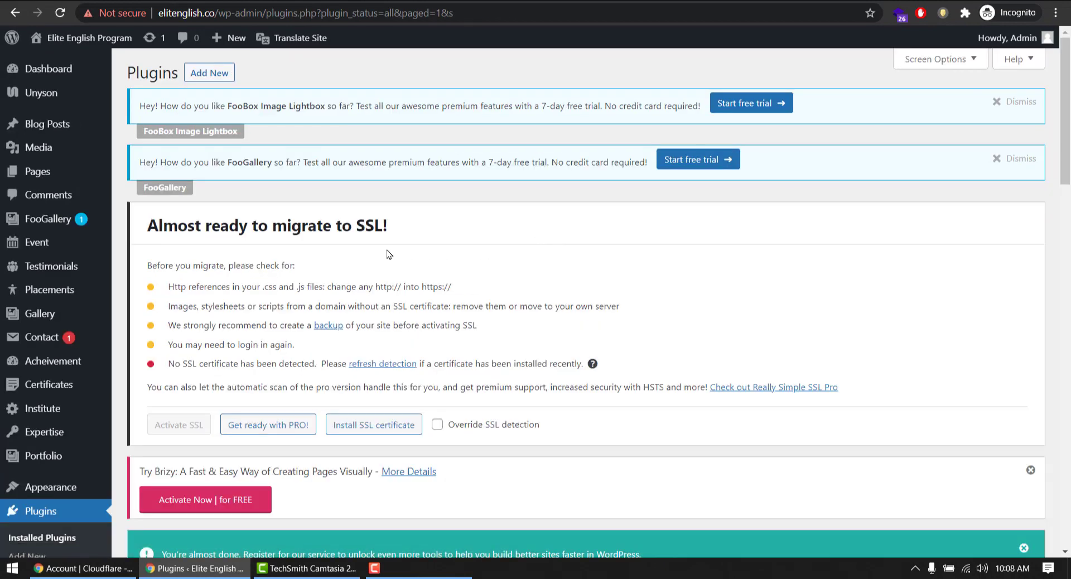
Dismiss the FooBox, FooGallery and Brizy notices, override SSL detection and activate SSL
{"action": "left_click", "coordinate": [1020, 102]}
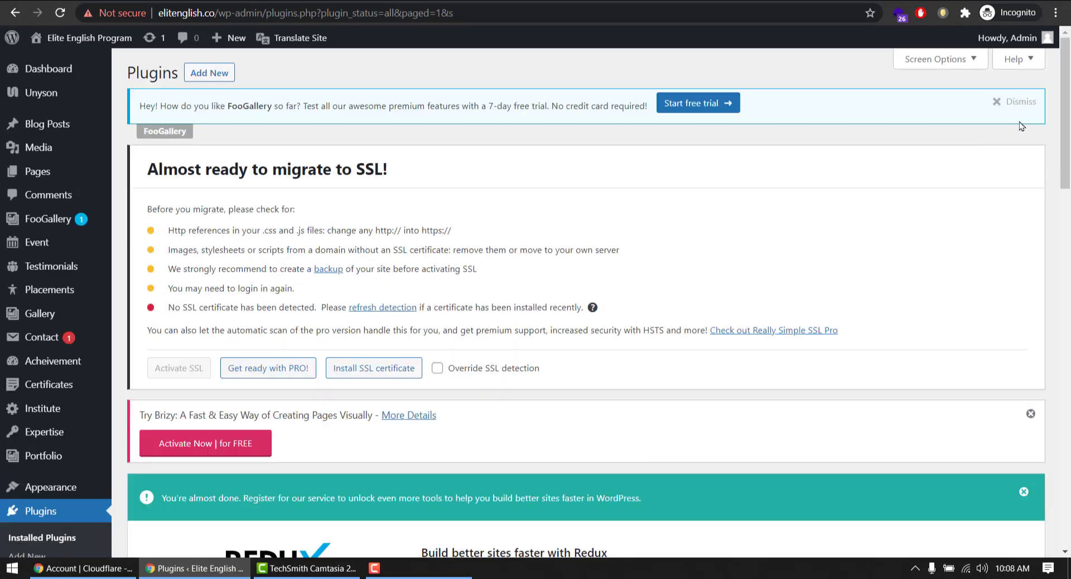
{"action": "left_click", "coordinate": [1021, 103]}
{"action": "left_click", "coordinate": [1030, 357]}
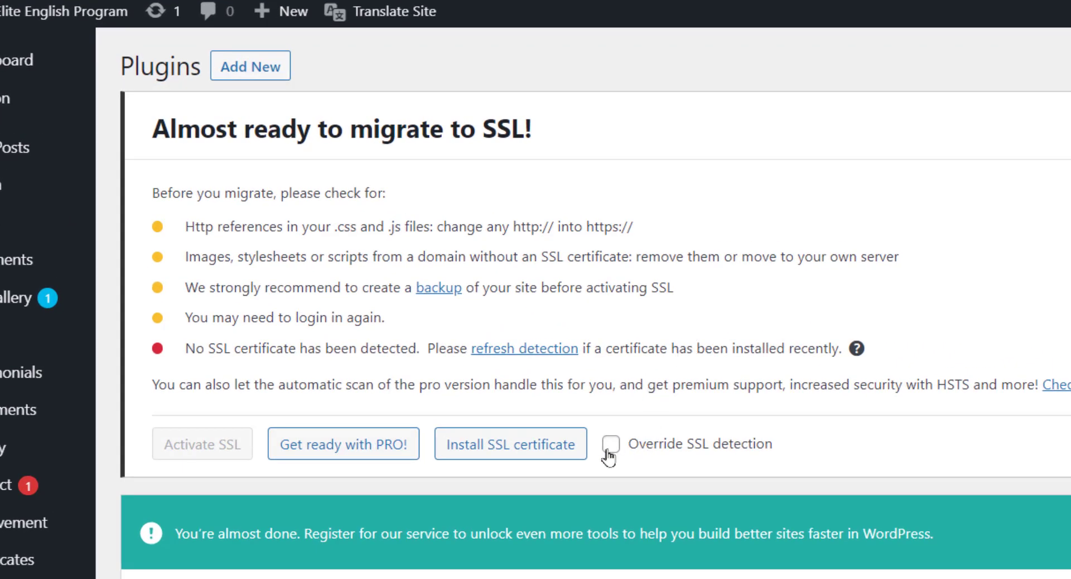
{"action": "left_click", "coordinate": [610, 443]}
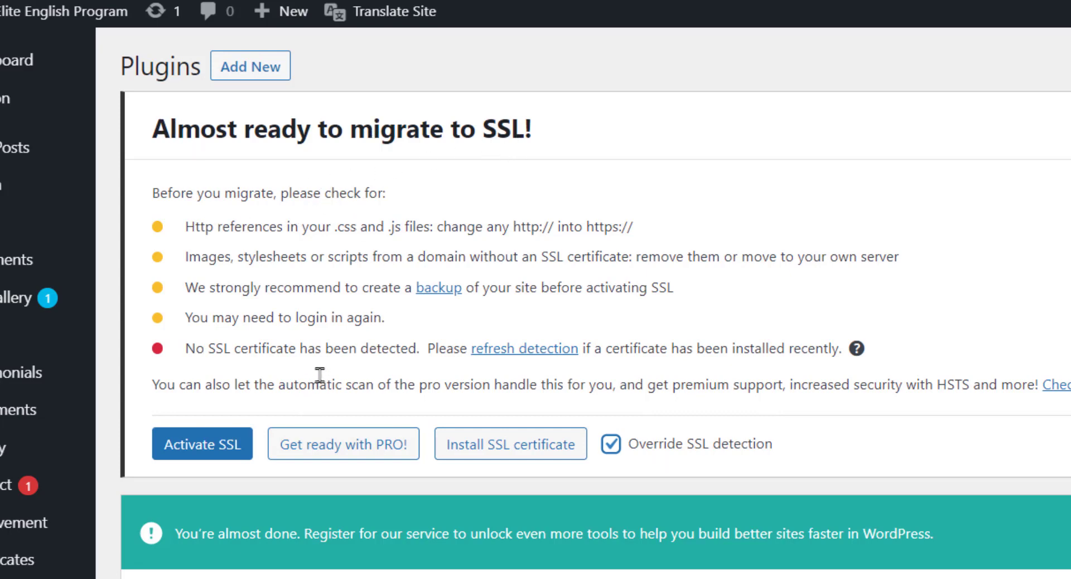
{"action": "left_click", "coordinate": [190, 446]}
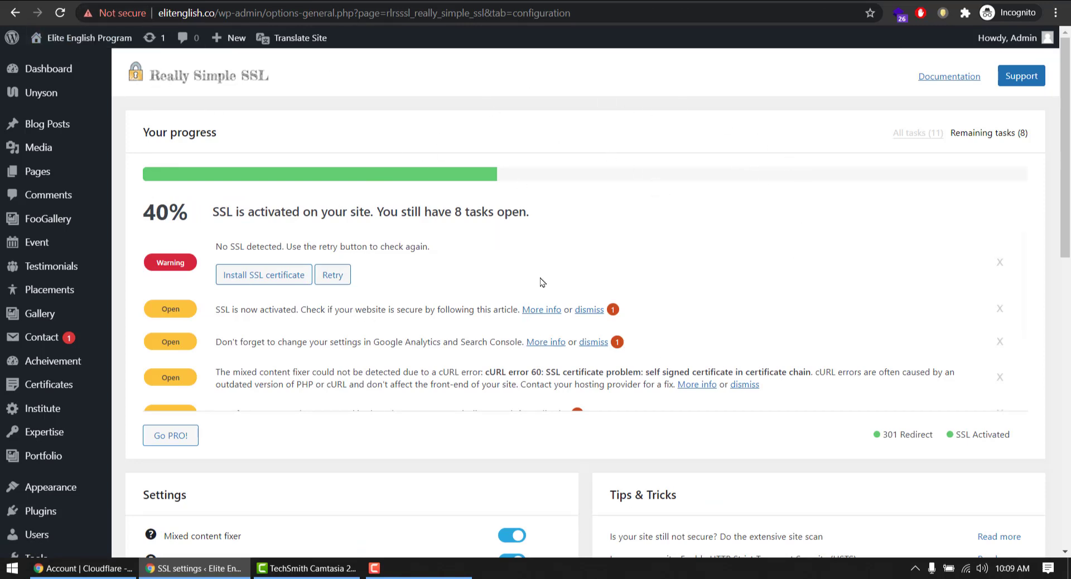
Copy the site address from Chrome and launch Epic Privacy Browser
{"action": "left_click_drag", "start_coordinate": [219, 12], "coordinate": [156, 12]}
{"action": "right_click", "coordinate": [215, 12]}
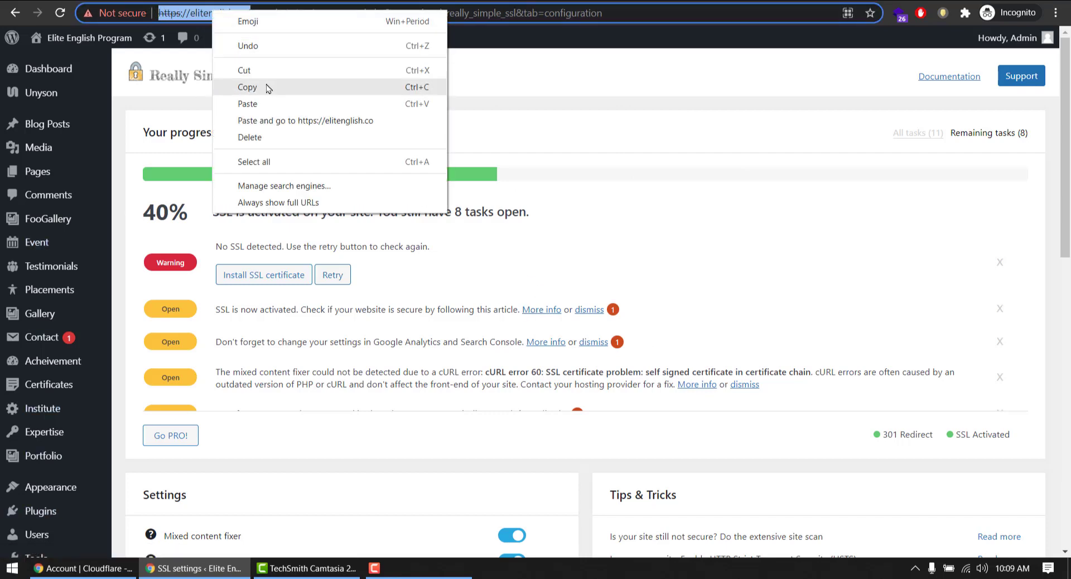
{"action": "left_click", "coordinate": [234, 87]}
{"action": "key", "text": "super"}
{"action": "type", "text": "ed"}
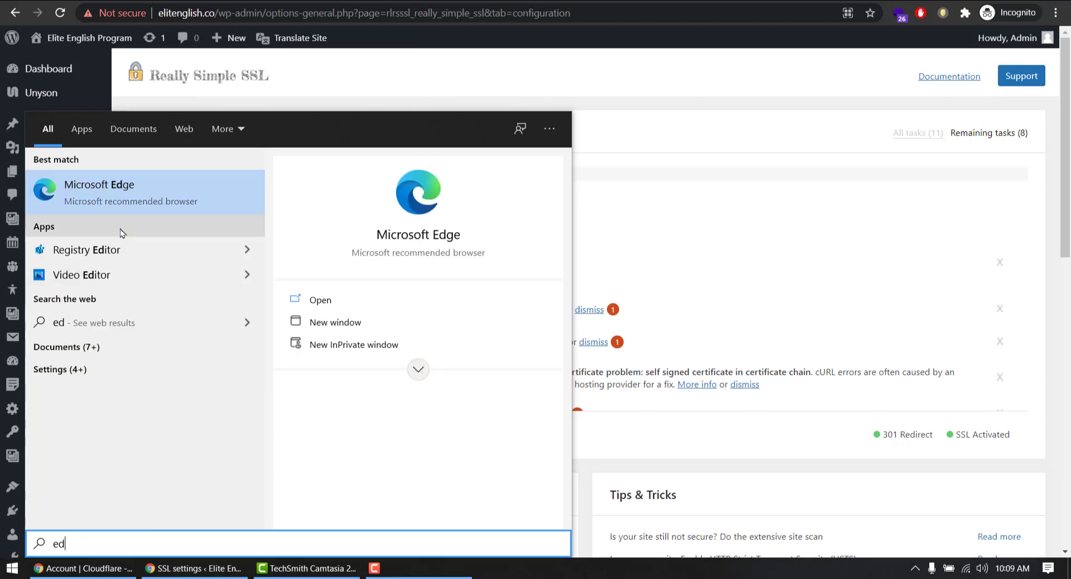
{"action": "key", "text": "ctrl+a"}
{"action": "type", "text": "epi"}
{"action": "left_click", "coordinate": [125, 203]}
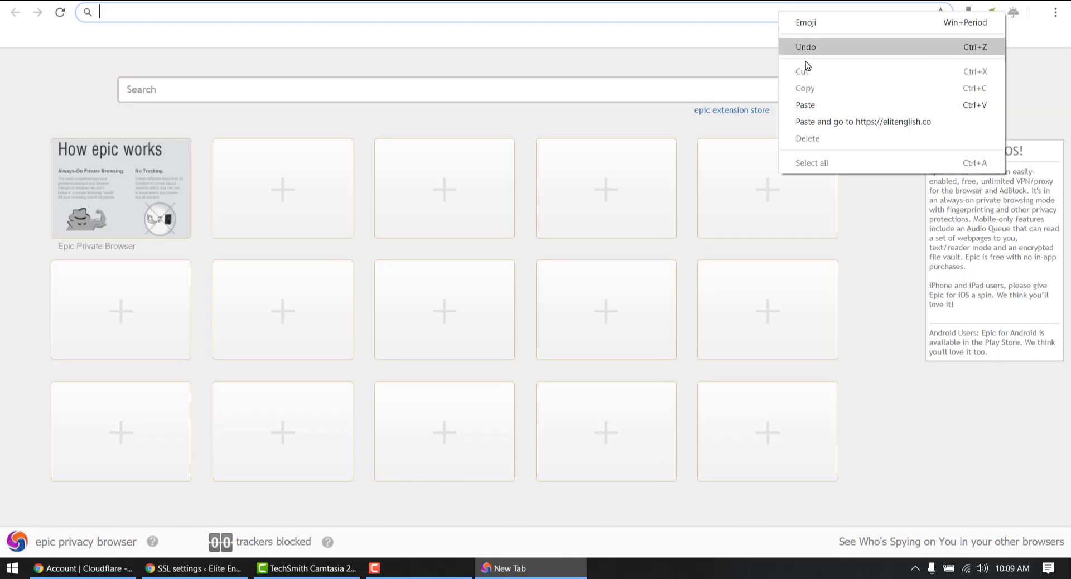
Open elitenglish.co in Epic and check the padlock confirms a secure, valid certificate
{"action": "key", "text": "ctrl+v"}
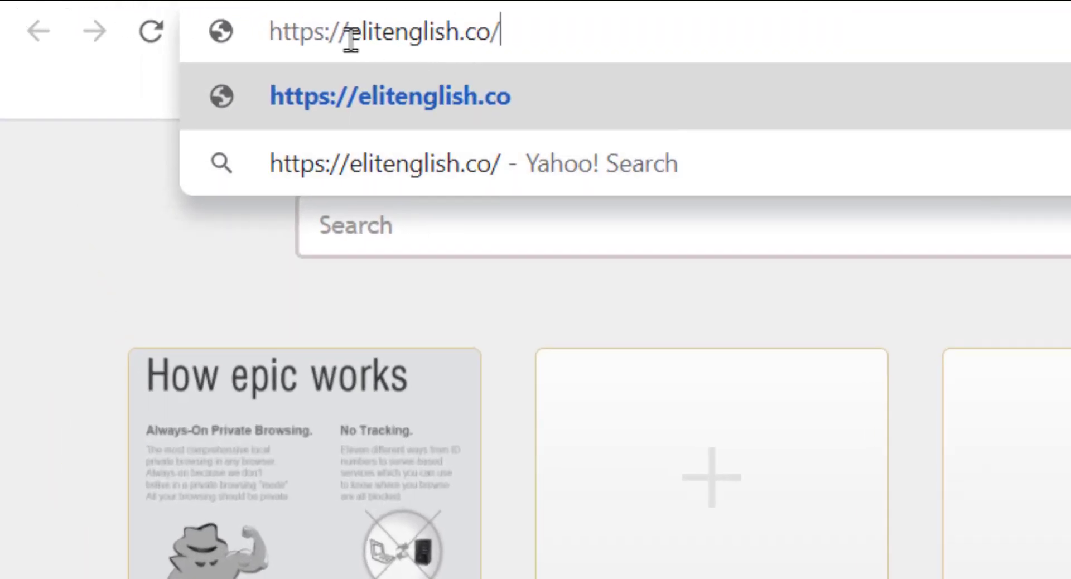
{"action": "left_click_drag", "start_coordinate": [162, 19], "coordinate": [102, 22]}
{"action": "key", "text": "BackSpace"}
{"action": "left_click", "coordinate": [463, 45]}
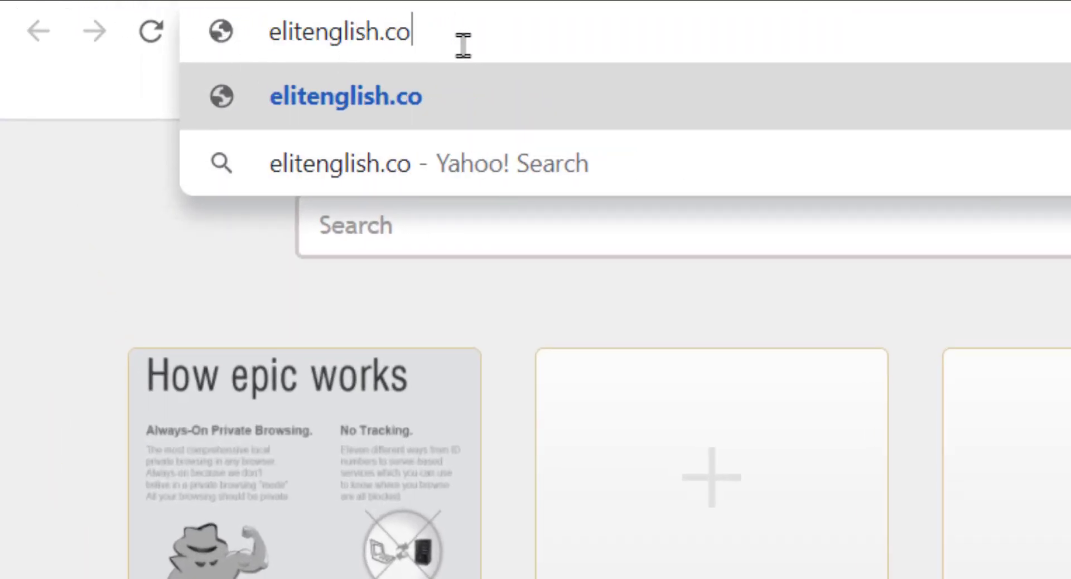
{"action": "left_click", "coordinate": [621, 96]}
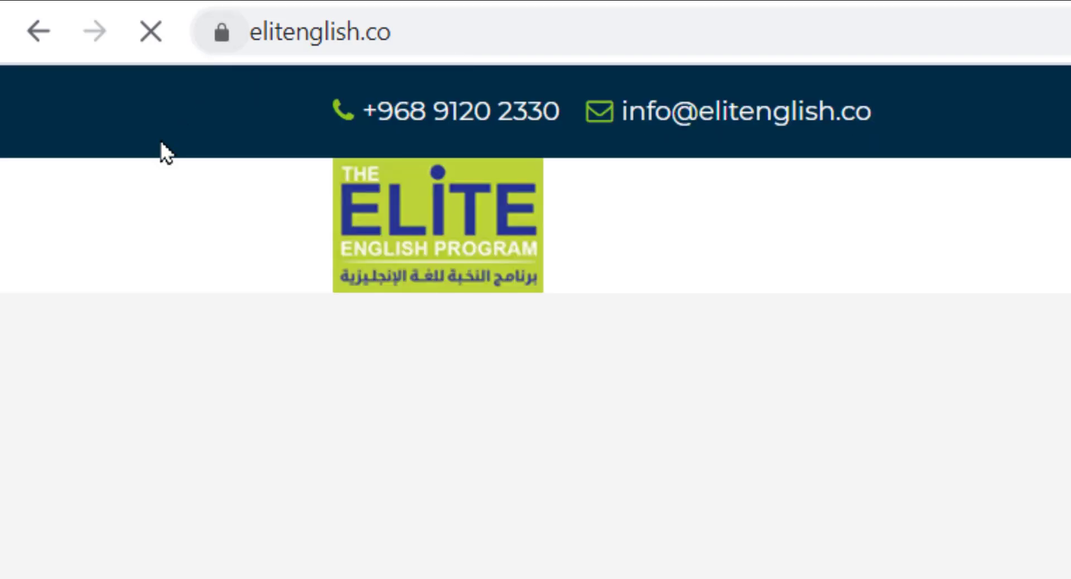
{"action": "left_click", "coordinate": [217, 38]}
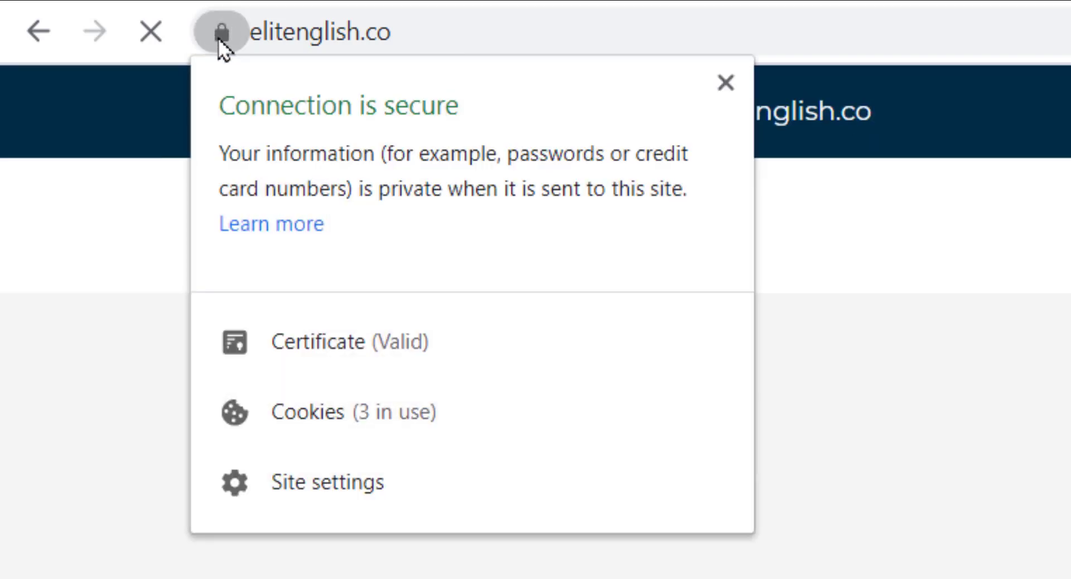
{"action": "left_click", "coordinate": [48, 256]}
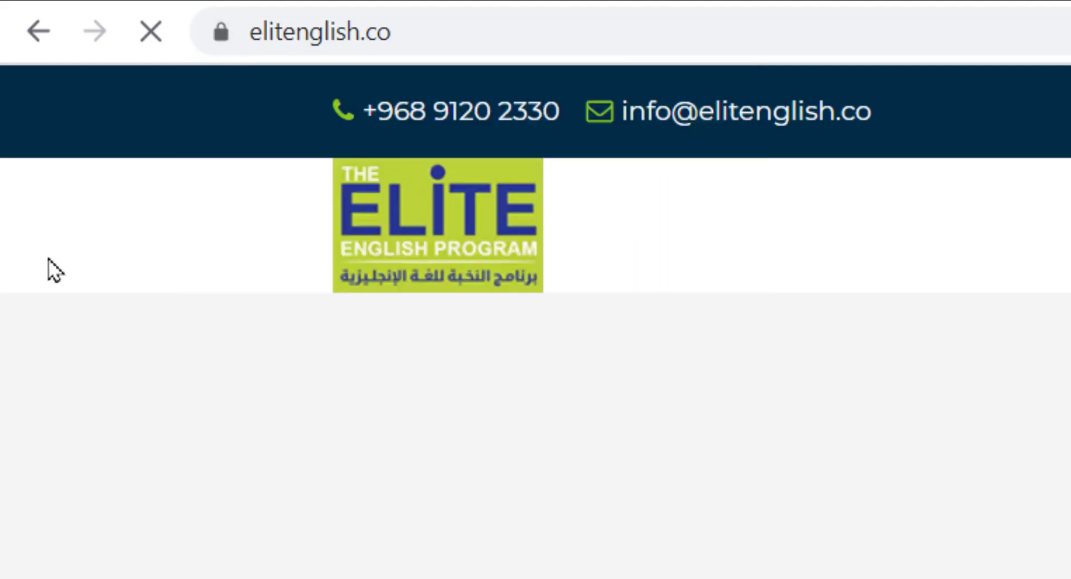
{"action": "left_click_drag", "start_coordinate": [1065, 62], "coordinate": [1012, 71]}
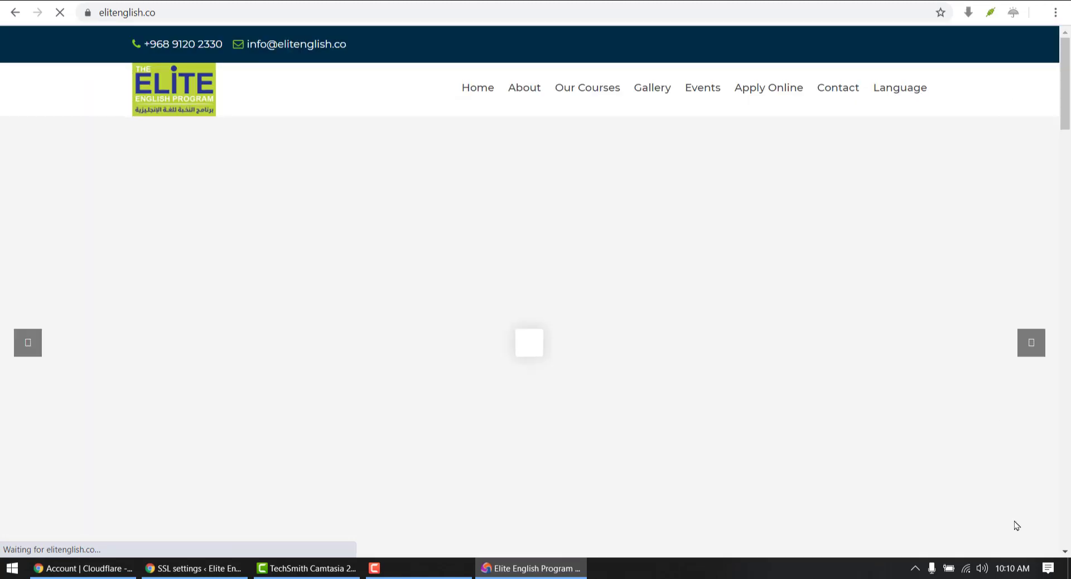